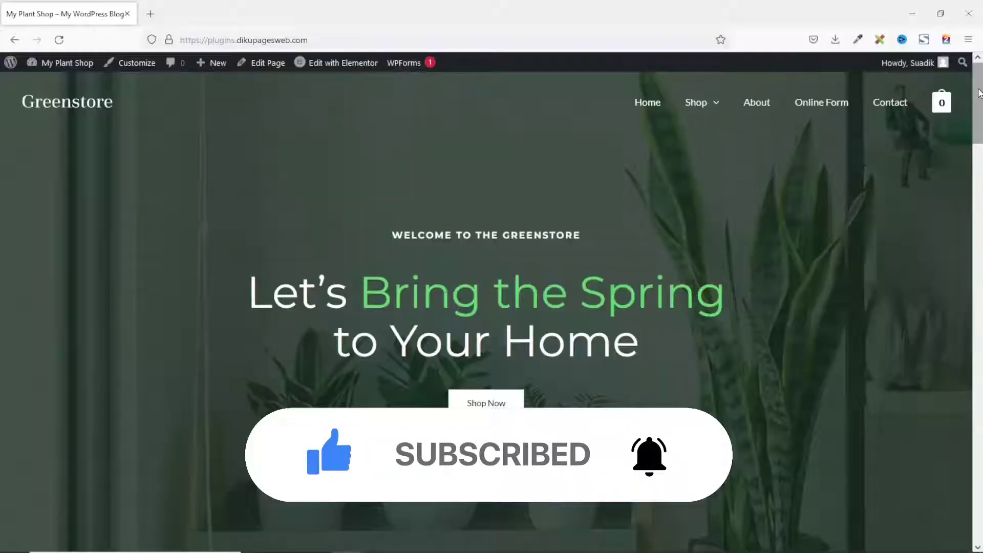
Go to the Plugins > Add New page from the admin dashboard
scroll(979, 93, "down", 4)
scroll(486, 307, "down", 6)
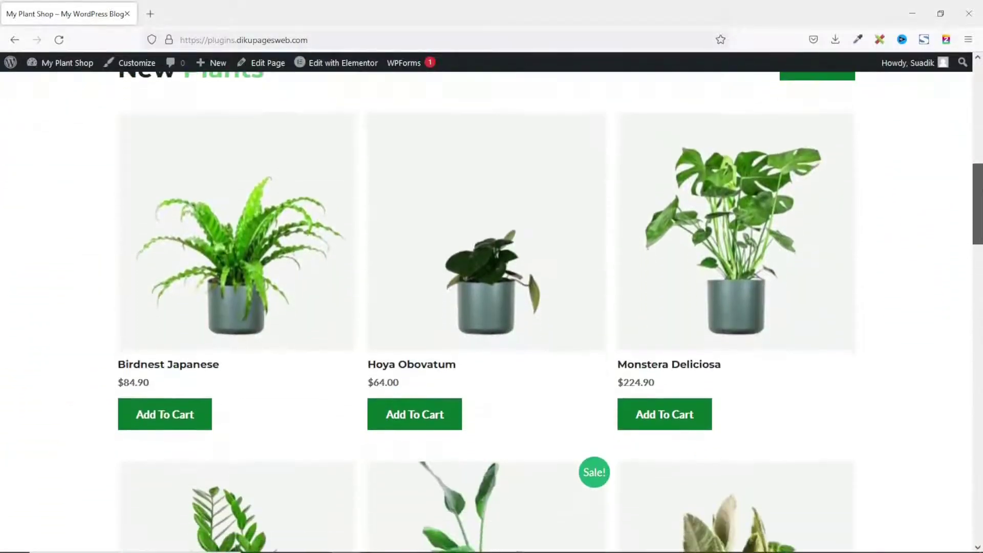
scroll(486, 307, "up", 10)
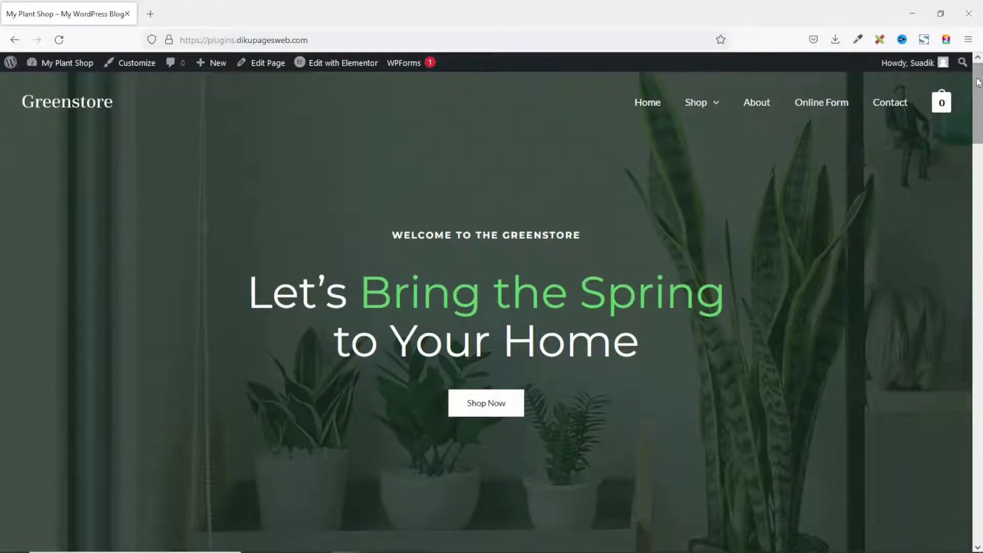
mouse_move(67, 64)
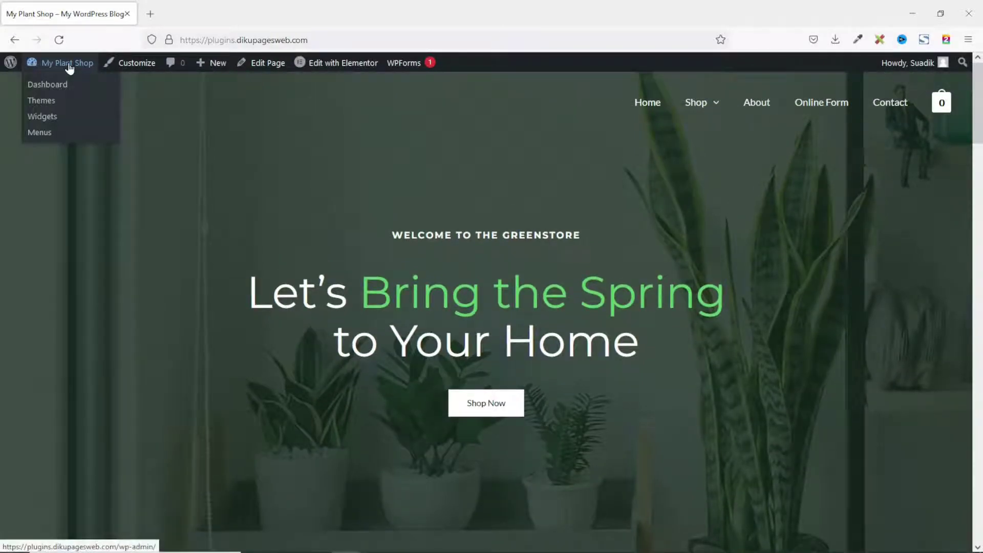
left_click(46, 85)
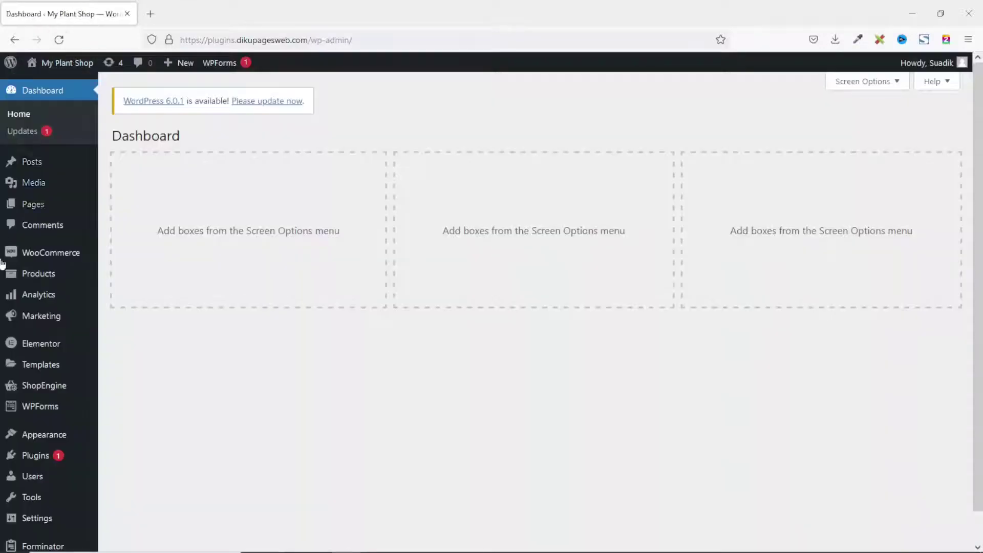
mouse_move(41, 455)
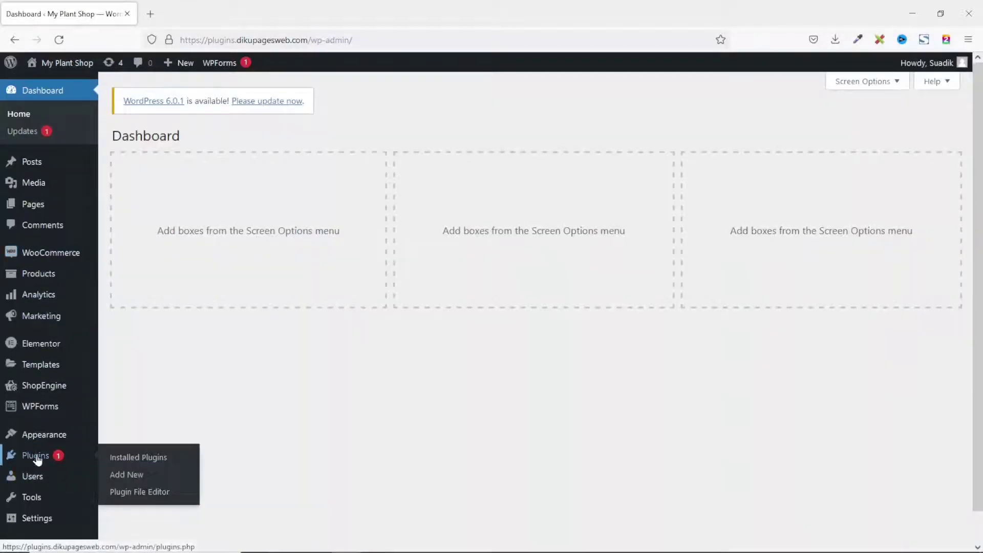
left_click(134, 481)
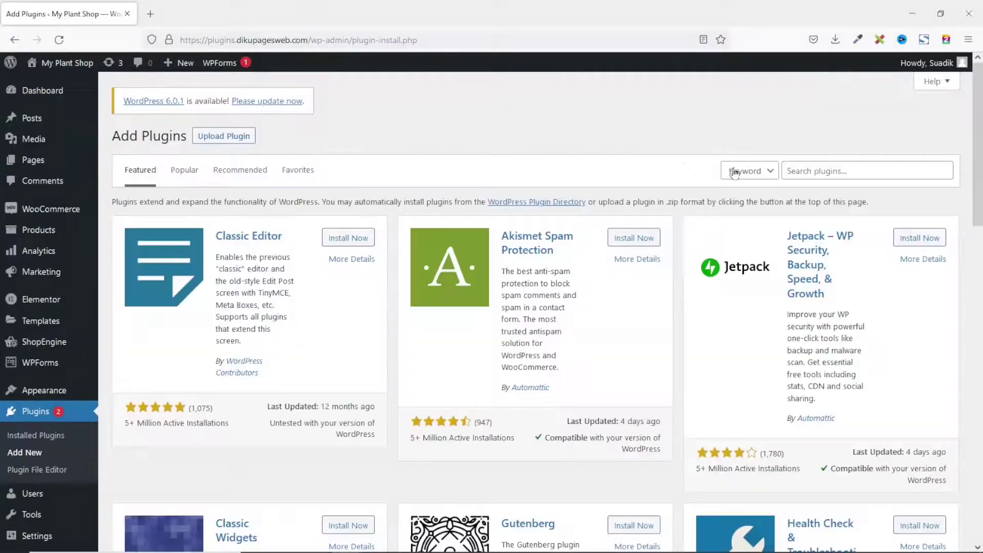
Search for 'woo donations', then install and activate the Woo Donations plugin
left_click(801, 171)
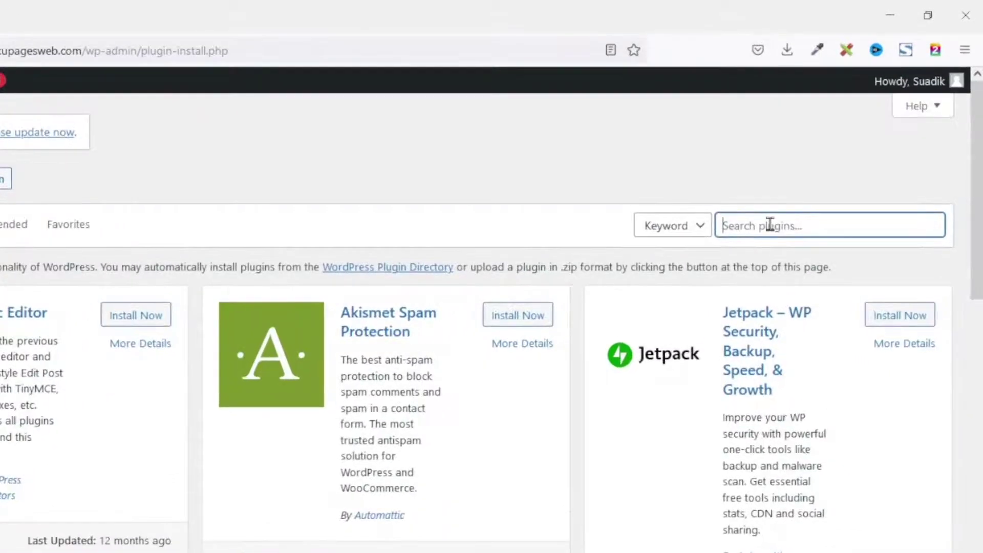
type("woo doo")
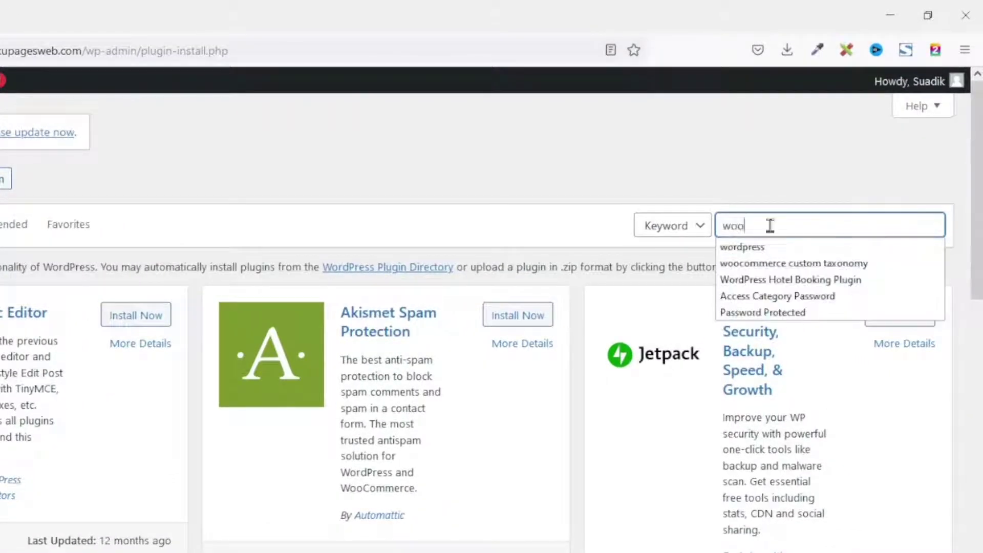
type("ations")
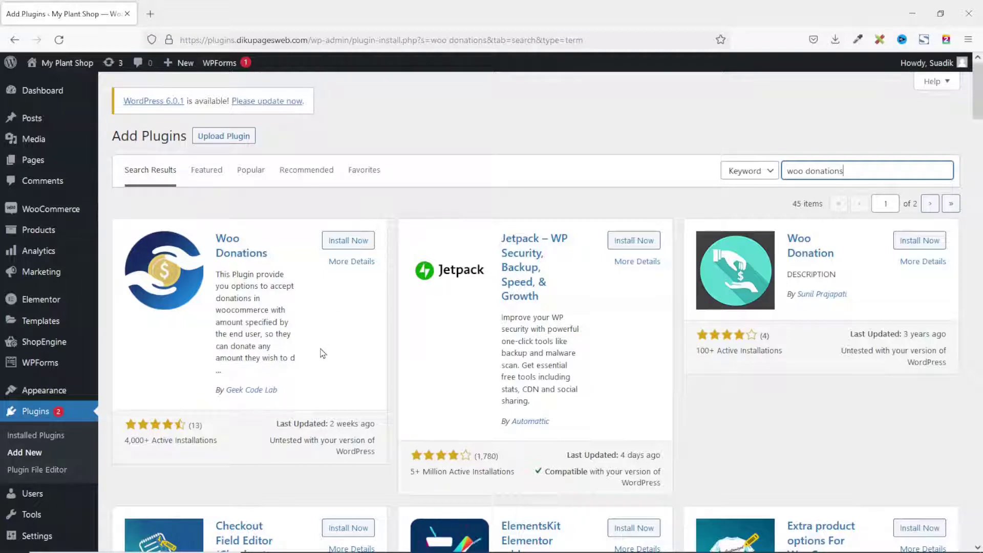
left_click(345, 241)
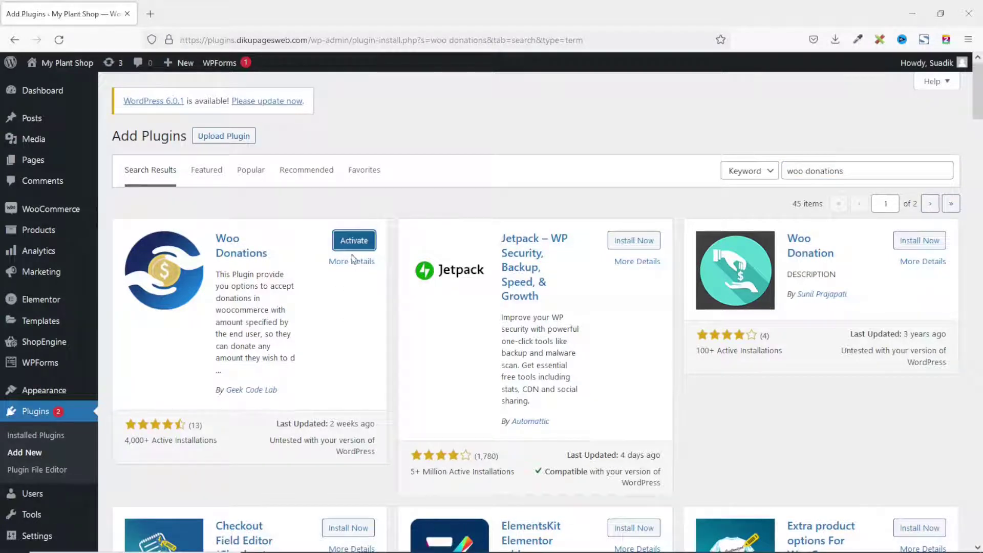
left_click(353, 241)
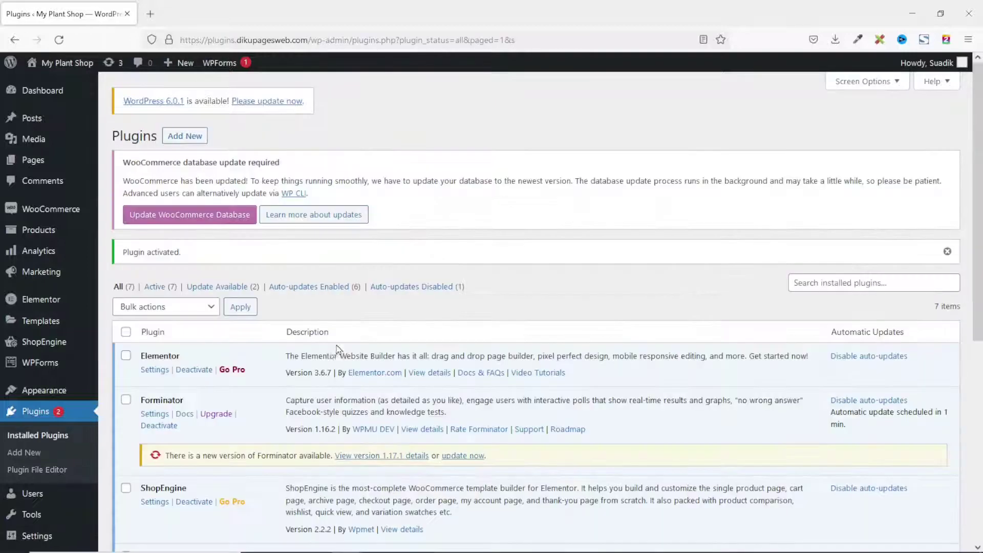
Scroll to Woo Donations, then open WooCommerce > Donation to reach its General Setting page
scroll(276, 382, "down", 6)
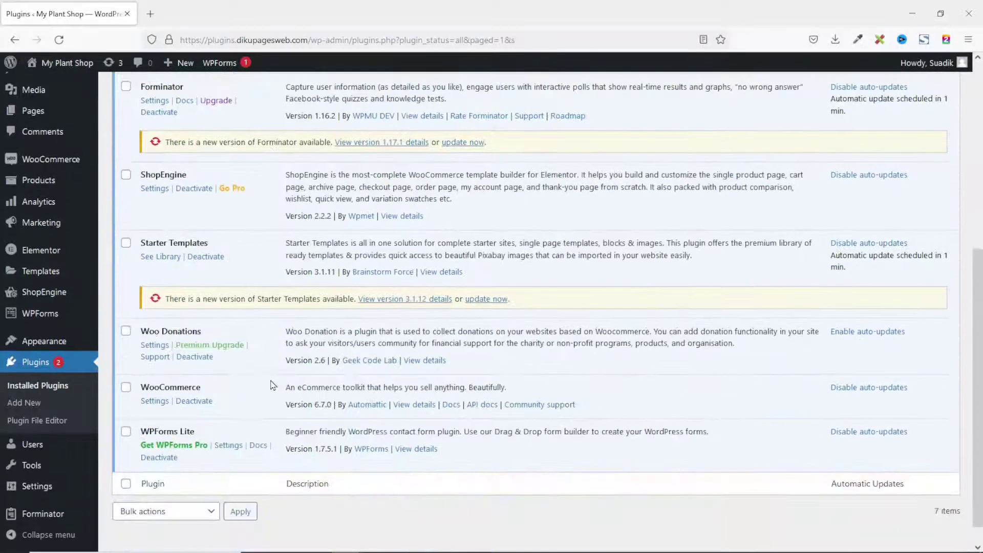
scroll(215, 337, "down", 1)
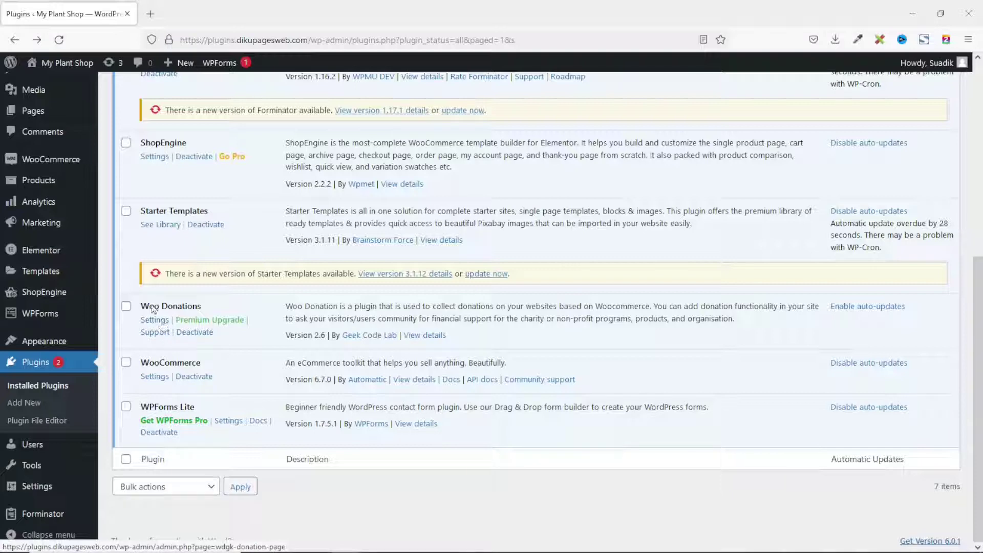
mouse_move(61, 162)
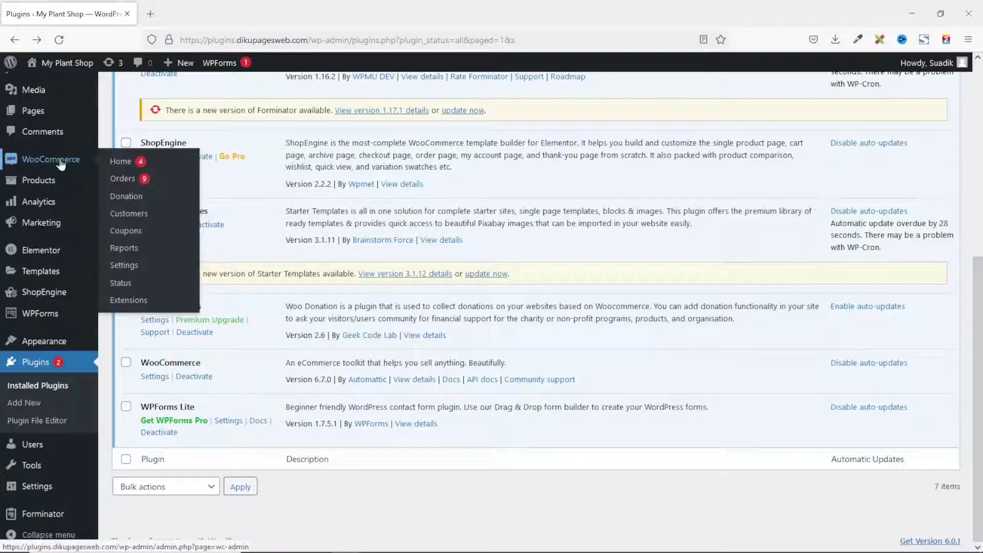
left_click(128, 202)
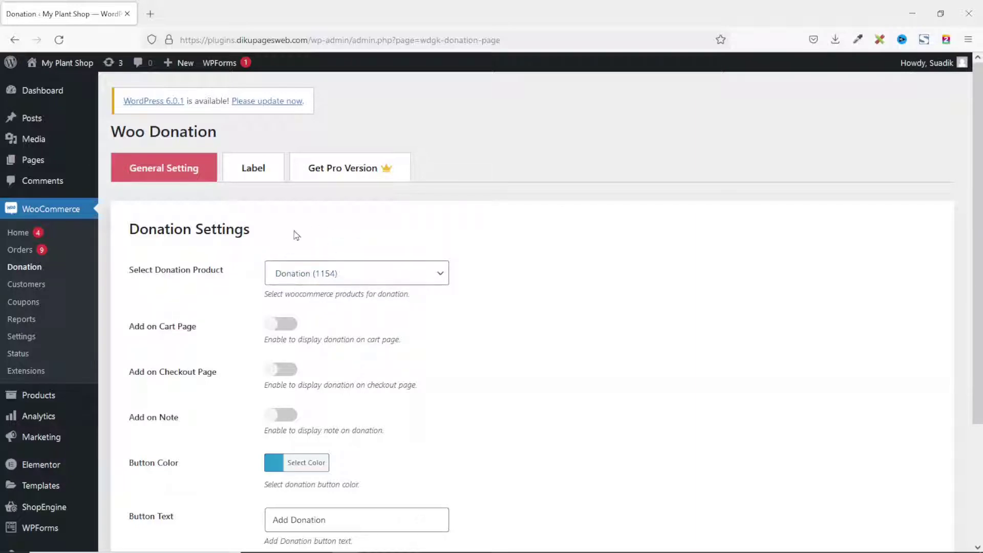
left_click(388, 277)
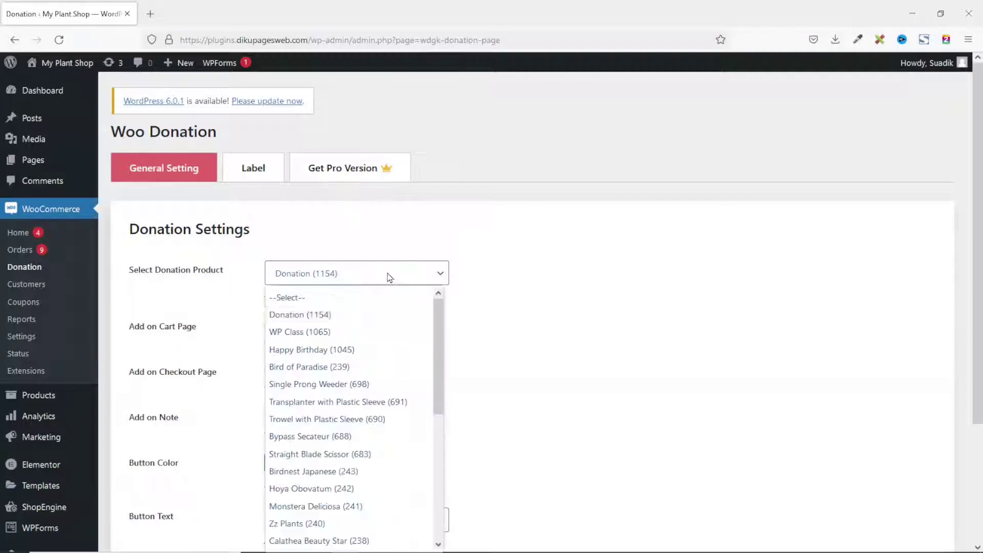
scroll(366, 402, "down", 5)
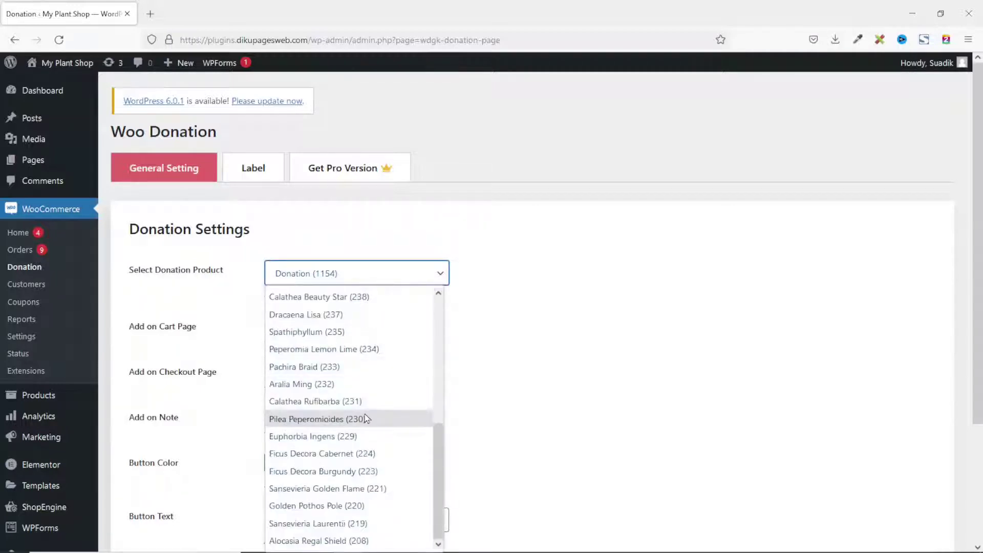
scroll(365, 418, "up", 5)
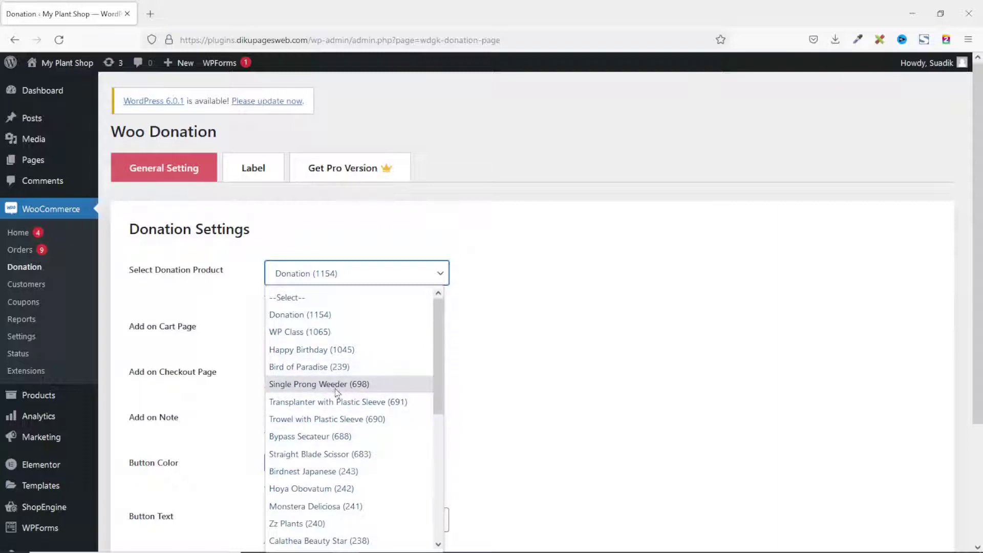
left_click(336, 315)
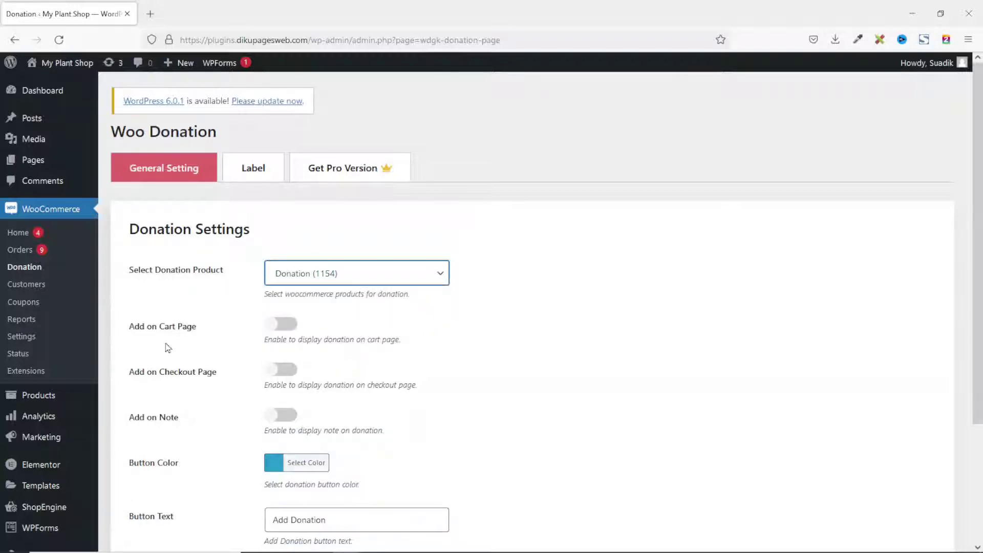
left_click(291, 327)
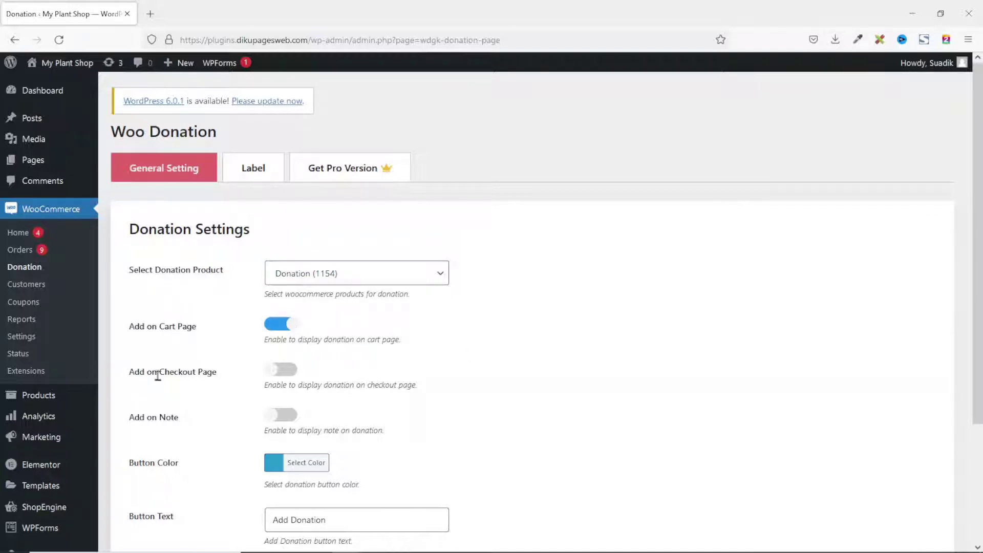
Switch on Add on Checkout Page, leaving the button colour unchanged
left_click(291, 369)
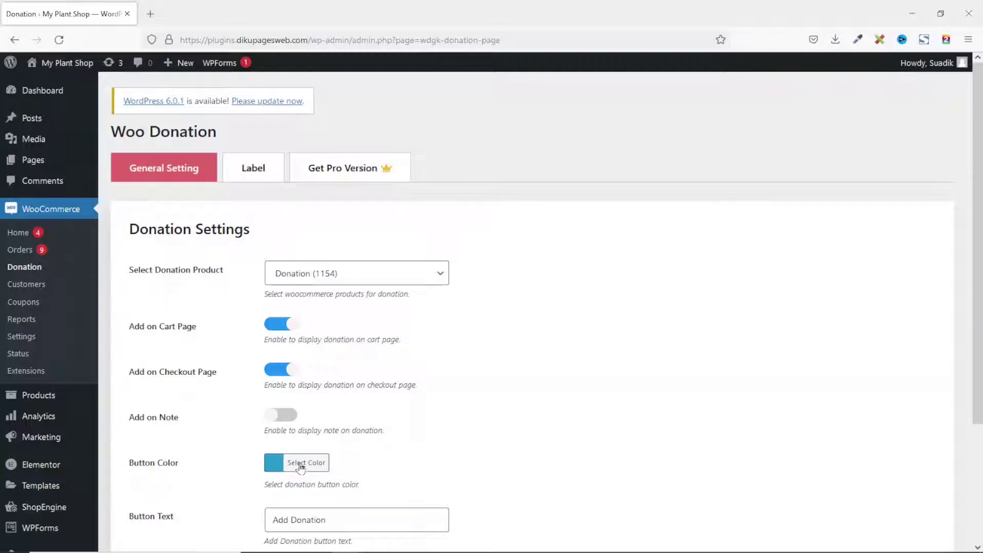
left_click(300, 466)
scroll(328, 491, "down", 2)
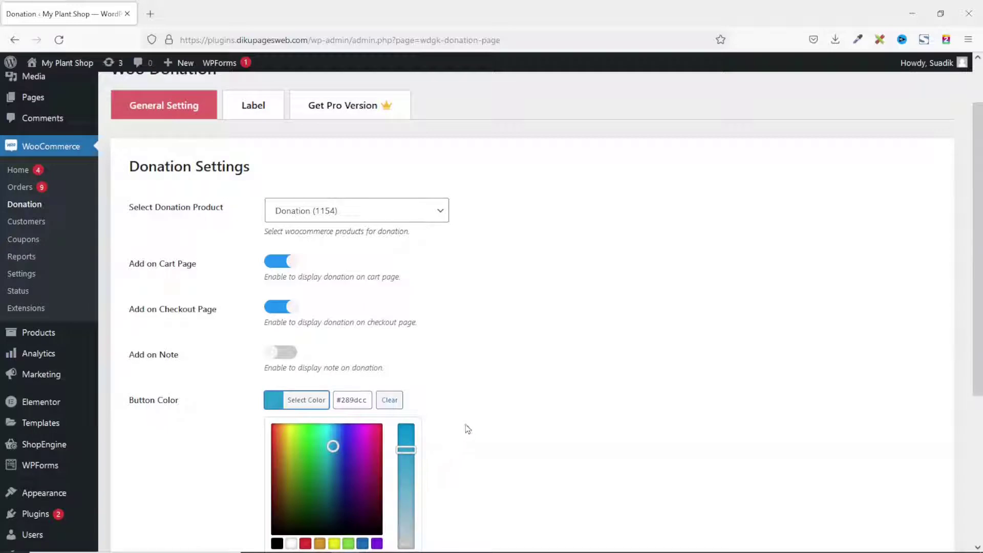
left_click(467, 425)
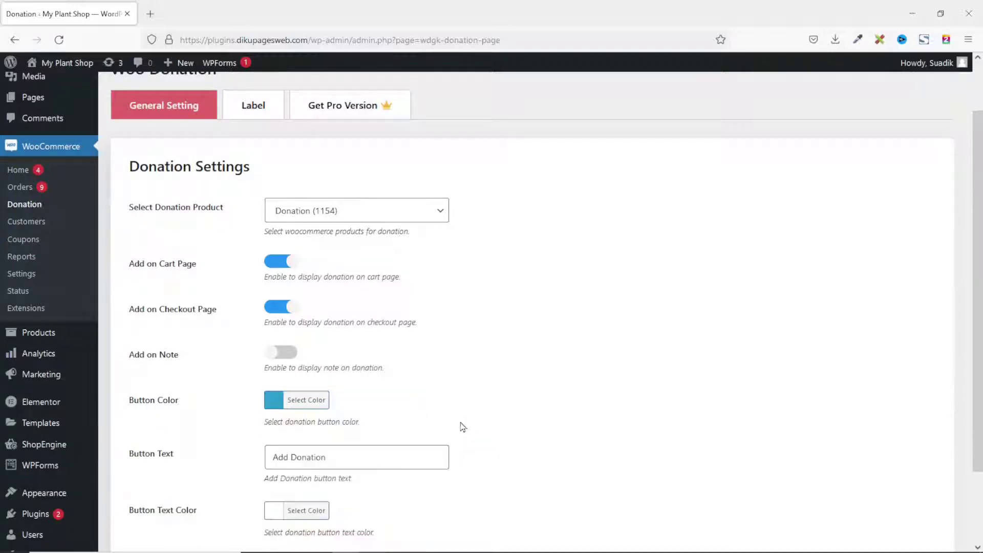
Keep the 'Add Donation' button text and text colour, and save the general settings
left_click_drag(340, 458, 264, 459)
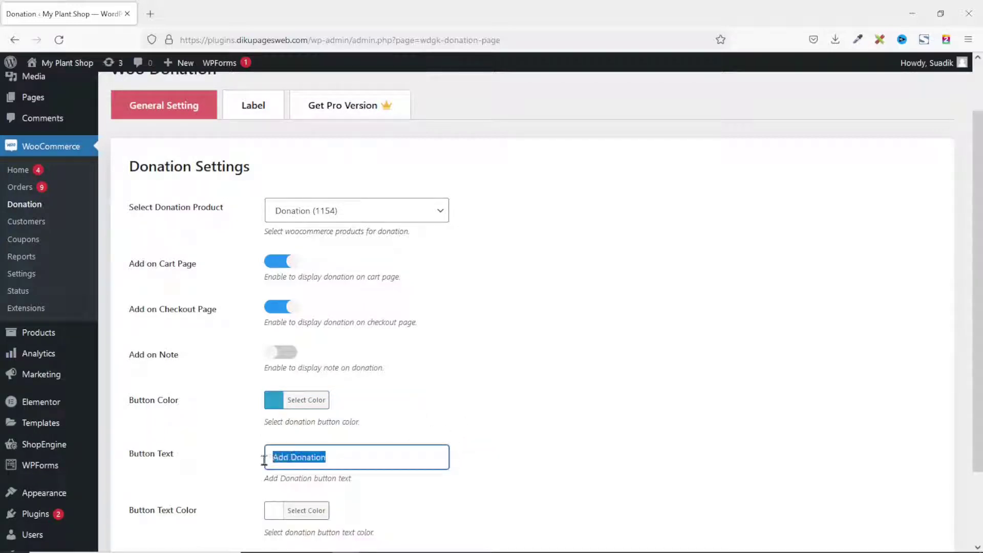
left_click(264, 460)
left_click(366, 456)
left_click_drag(353, 461, 254, 460)
scroll(351, 447, "down", 2)
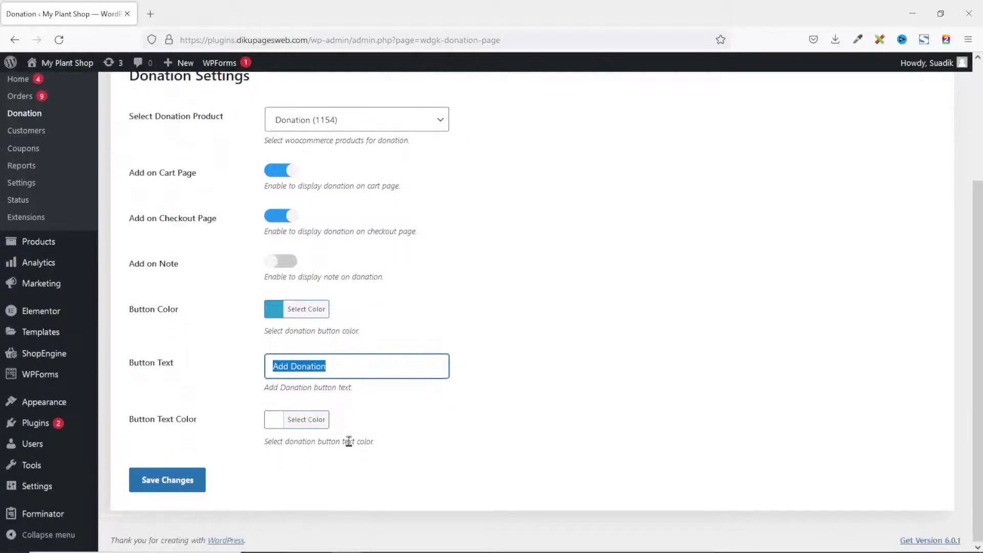
left_click(304, 423)
left_click(304, 422)
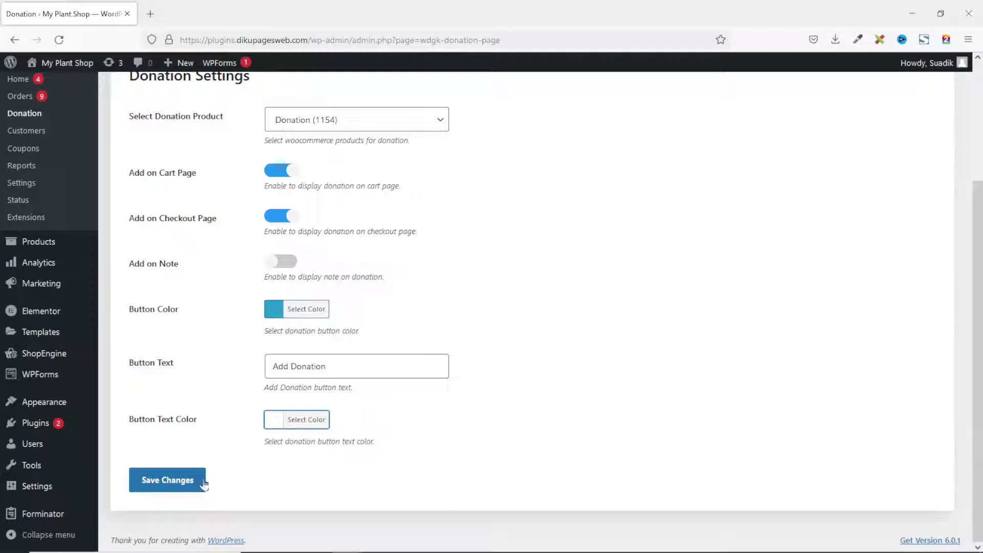
left_click(156, 483)
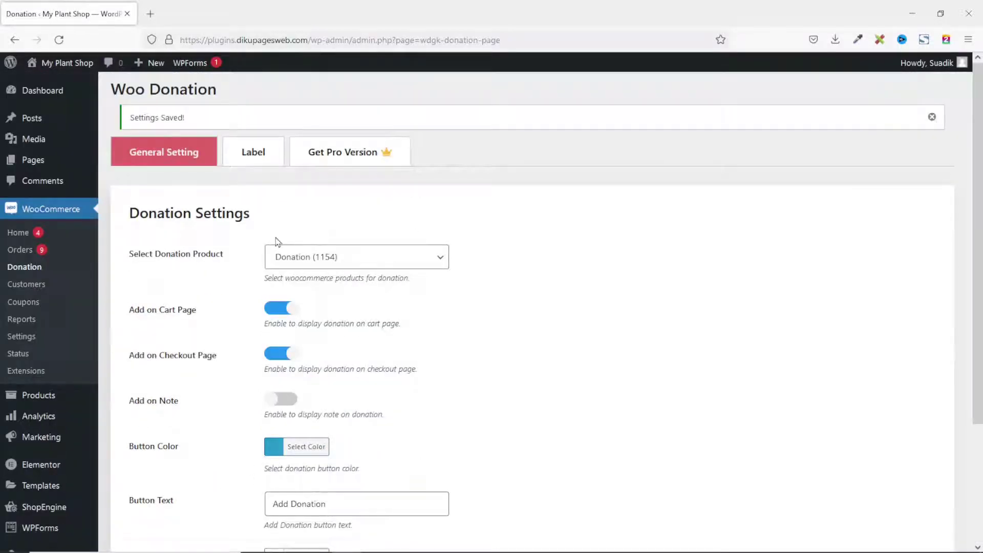
left_click(250, 161)
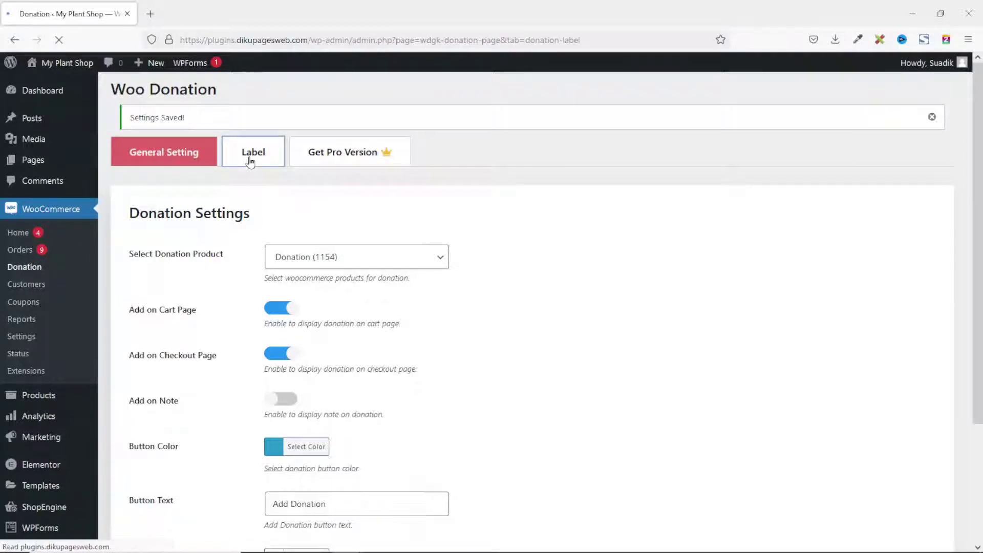
Review the label fields: form title Donation, amount placeholder Ex.100, note placeholder Note
left_click_drag(312, 231, 248, 232)
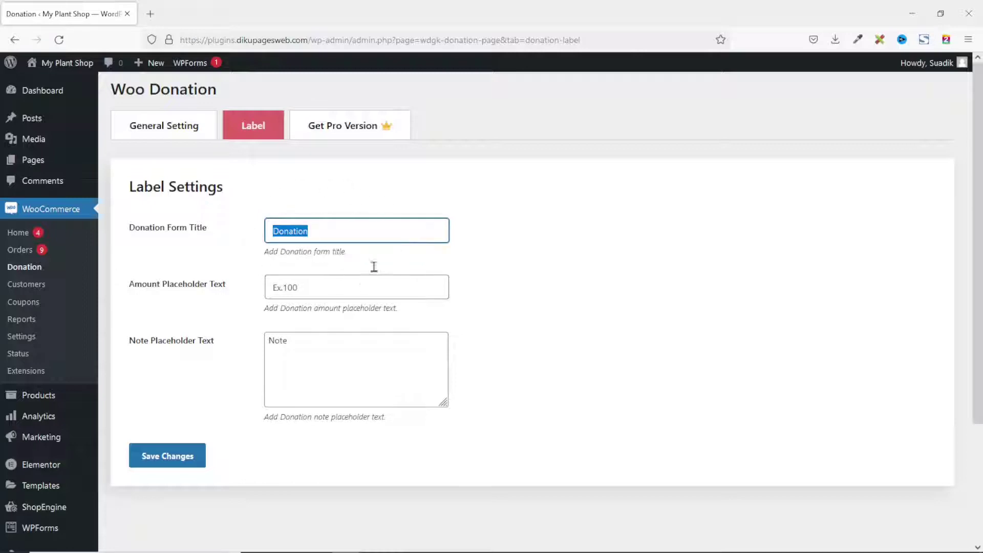
left_click(313, 292)
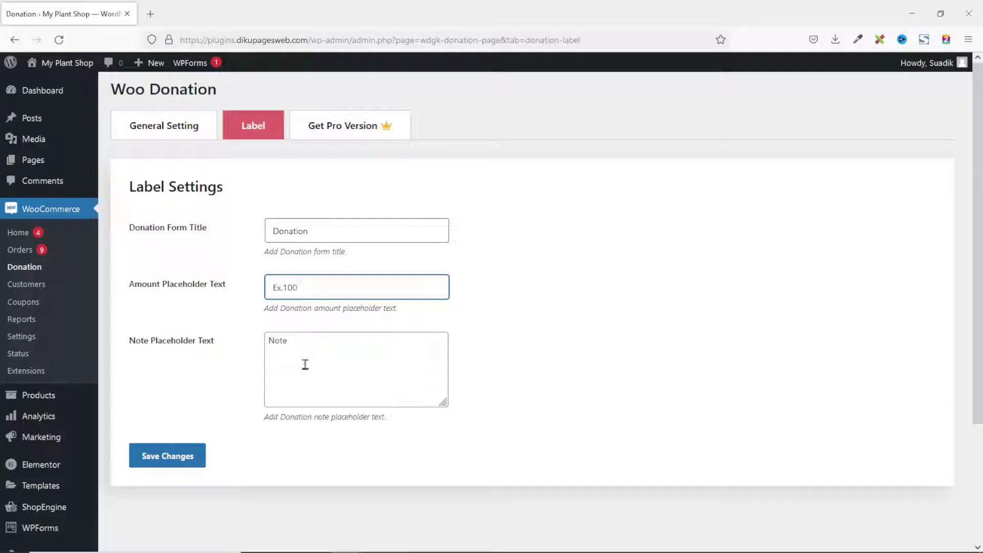
left_click(314, 347)
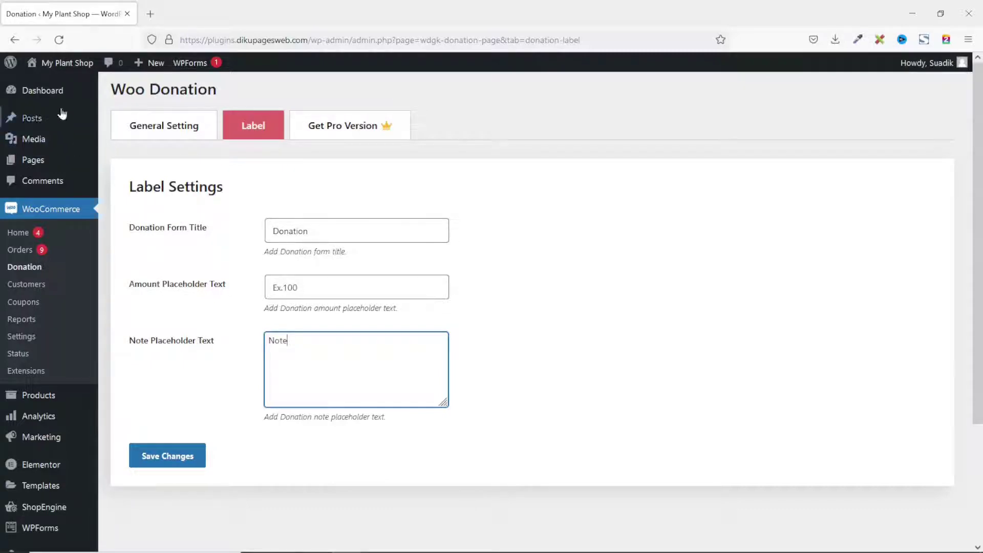
Open the store in a new tab and add the Alocasia Regal Shield ($204.90) to the cart
mouse_move(70, 65)
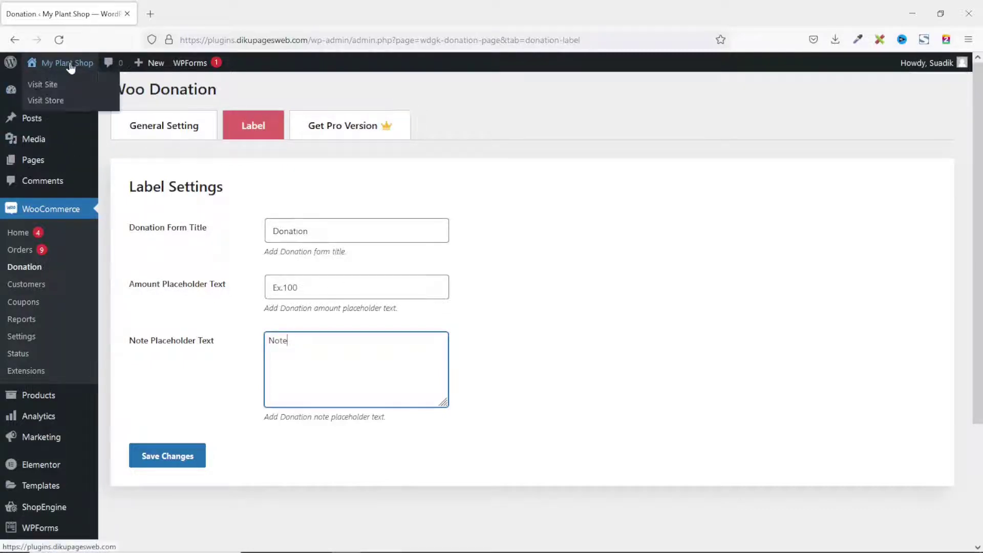
middle_click(54, 105)
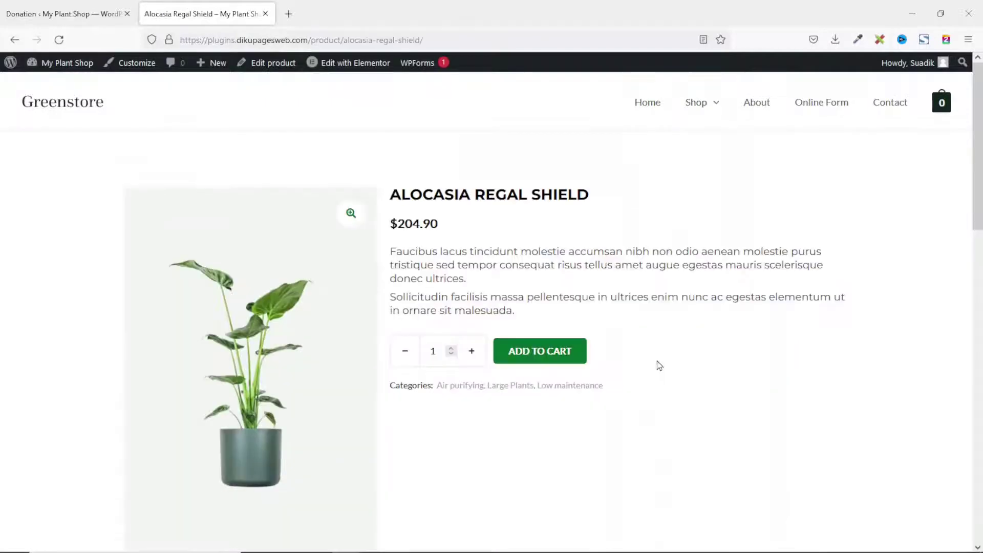
left_click(548, 352)
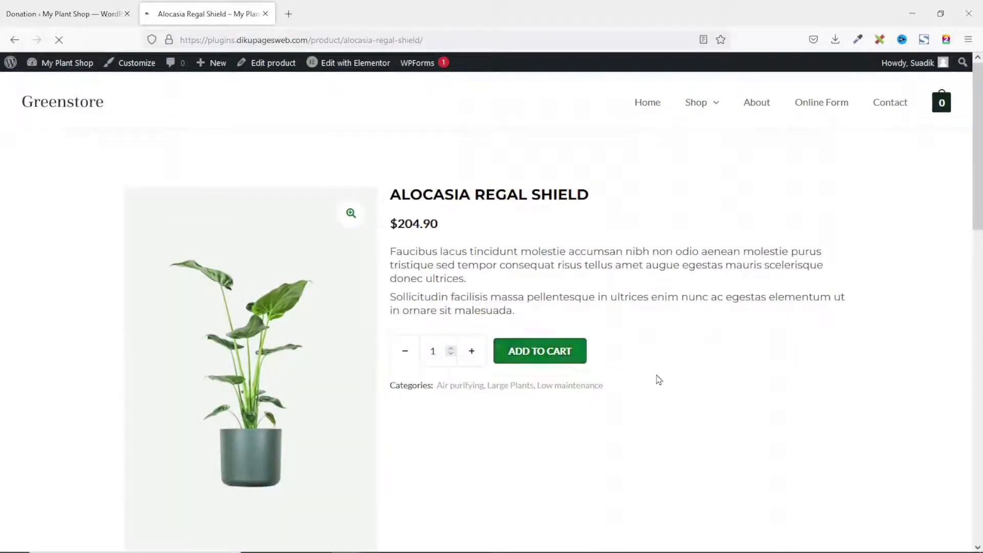
View the cart and locate the Donation box beneath the cart totals
mouse_move(944, 115)
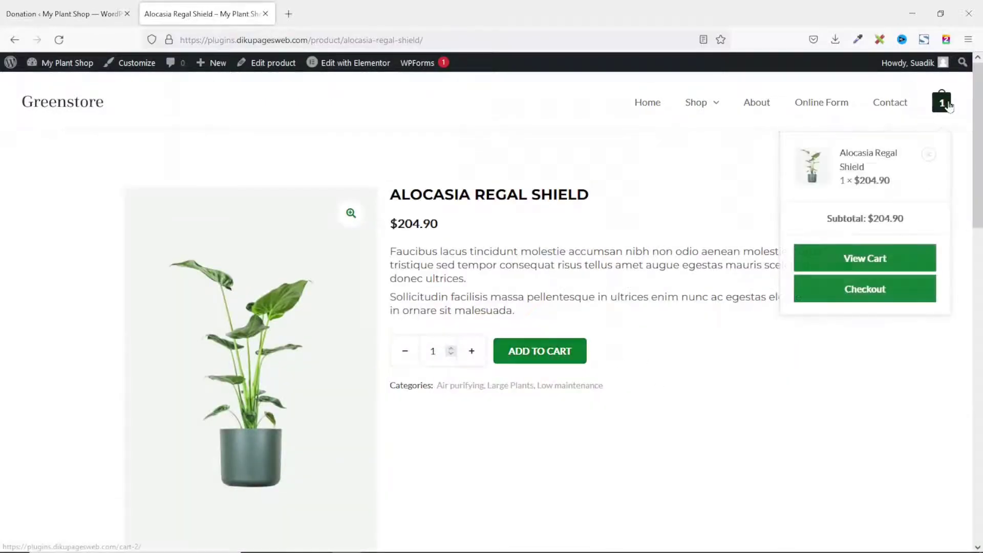
left_click(877, 263)
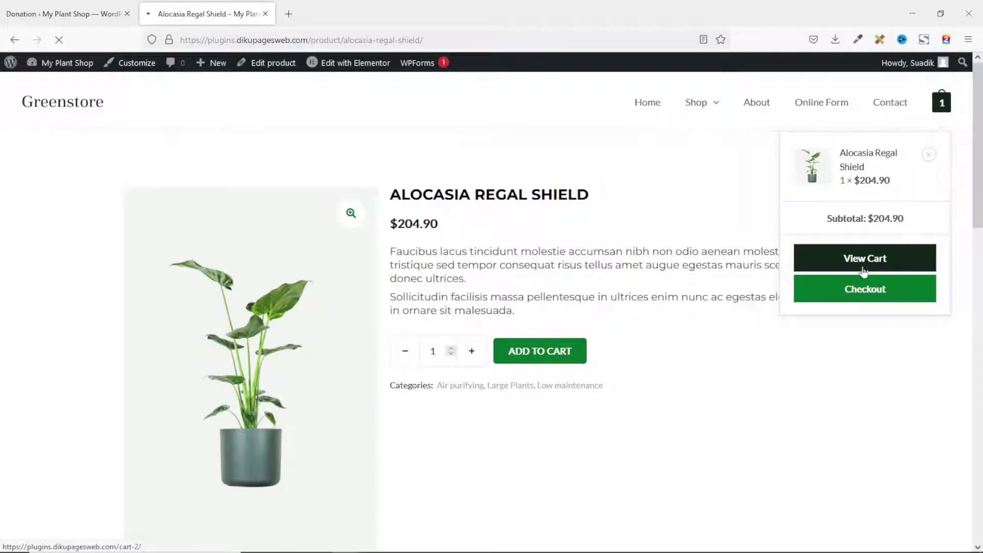
scroll(827, 287, "down", 5)
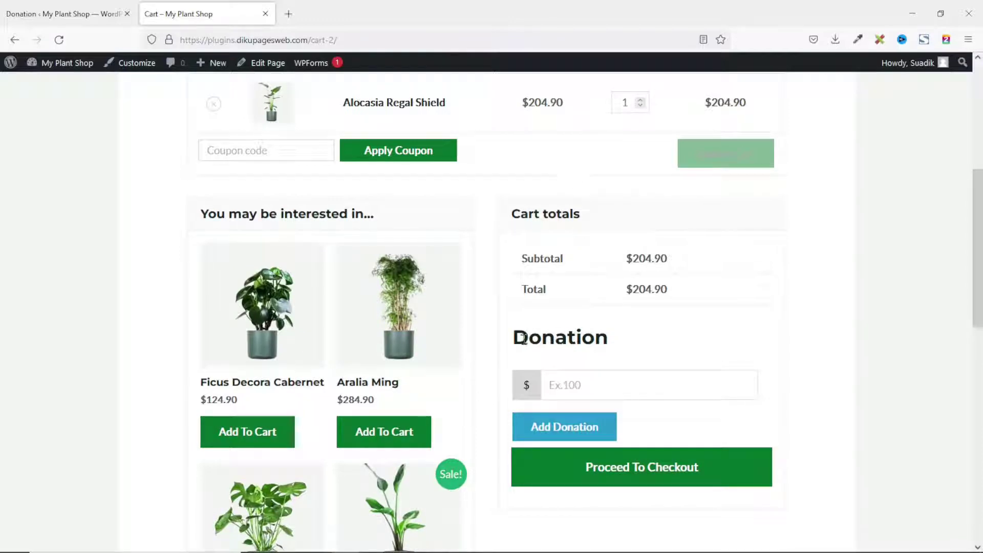
left_click_drag(518, 338, 608, 339)
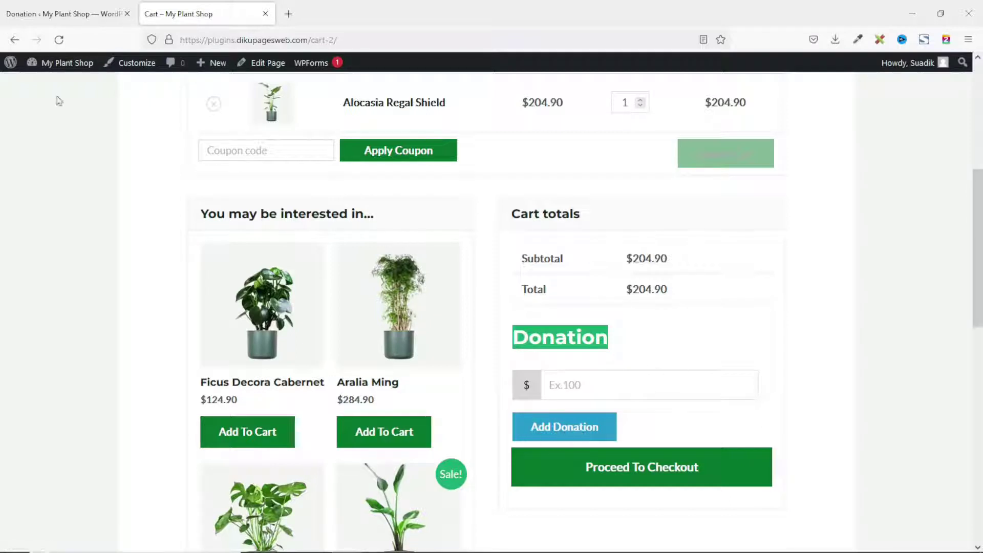
left_click(60, 14)
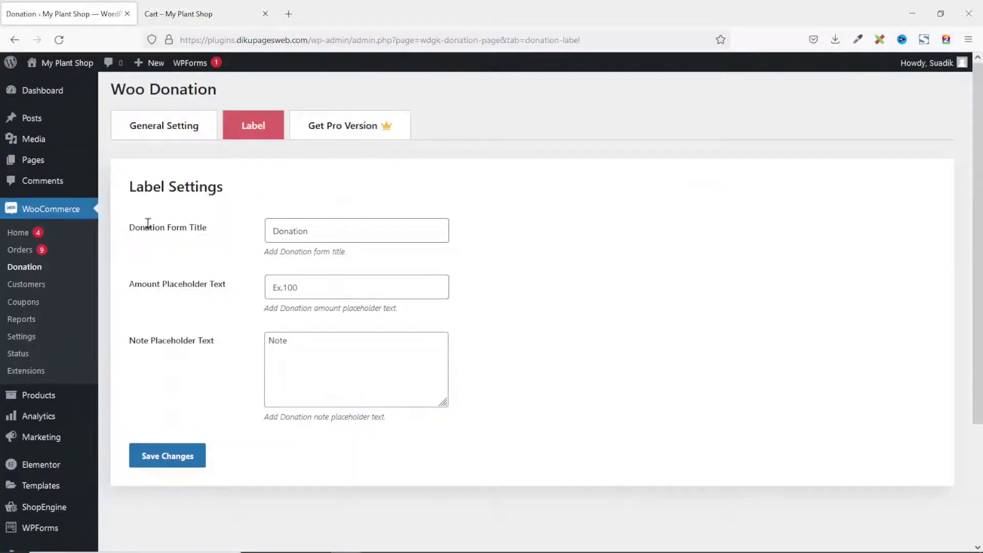
Replace the 'Donation' form title with 'Support Us' and save the label settings
left_click(338, 232)
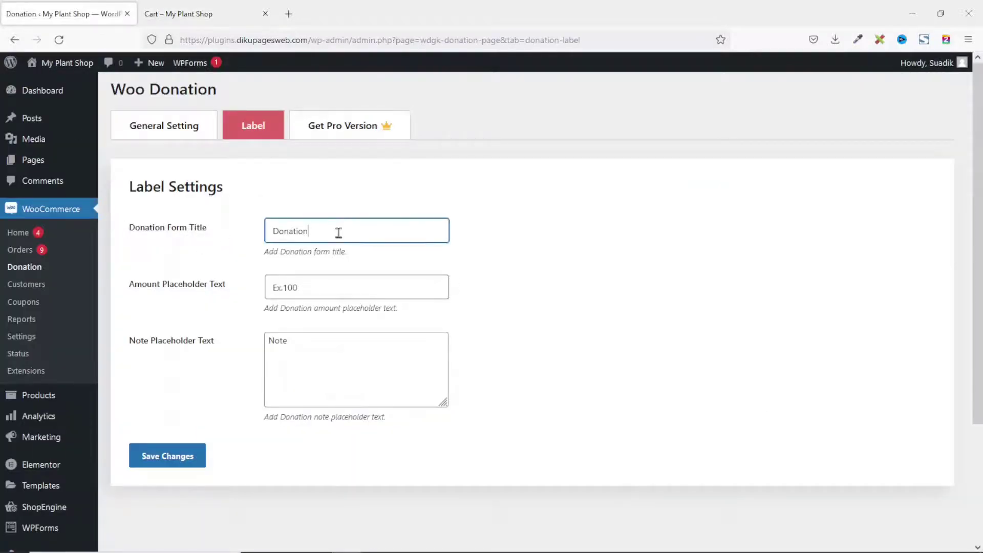
key("ctrl+a")
type("Supp")
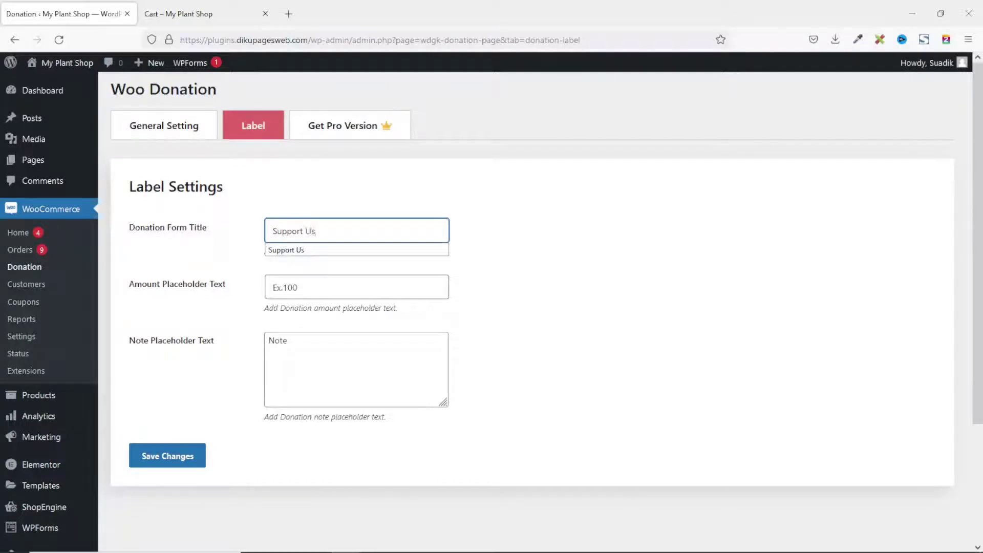
left_click(160, 460)
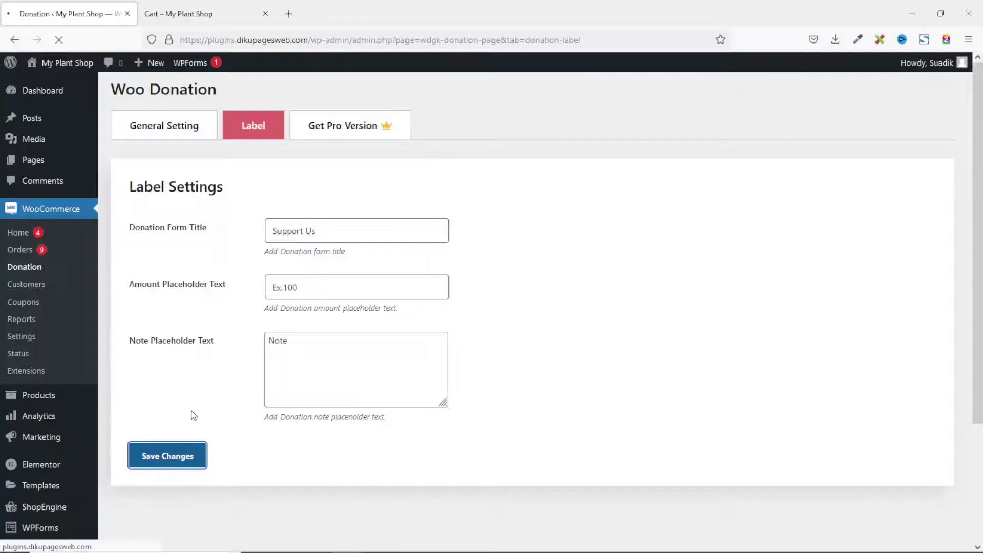
left_click(204, 14)
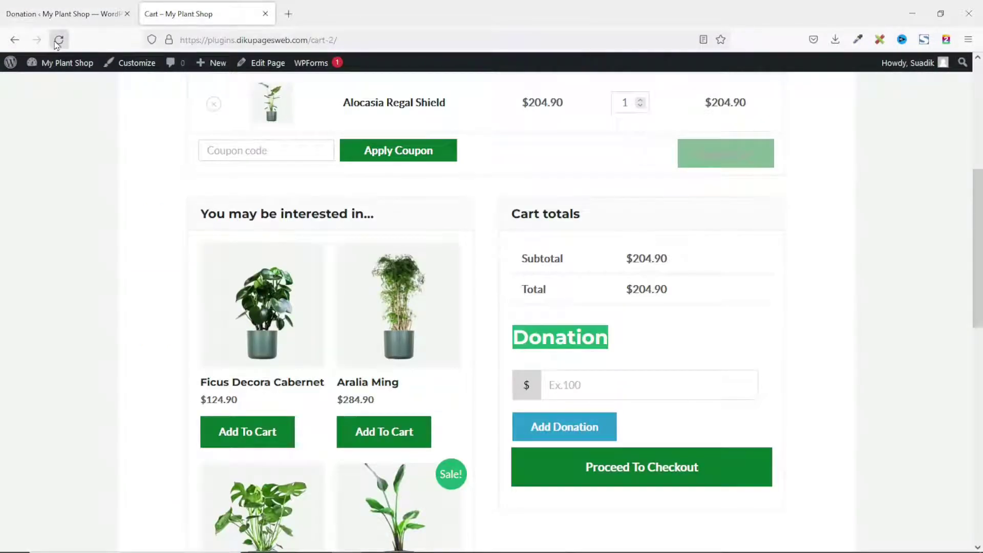
Reload the cart to confirm the donation box now reads 'Support Us'
left_click(57, 42)
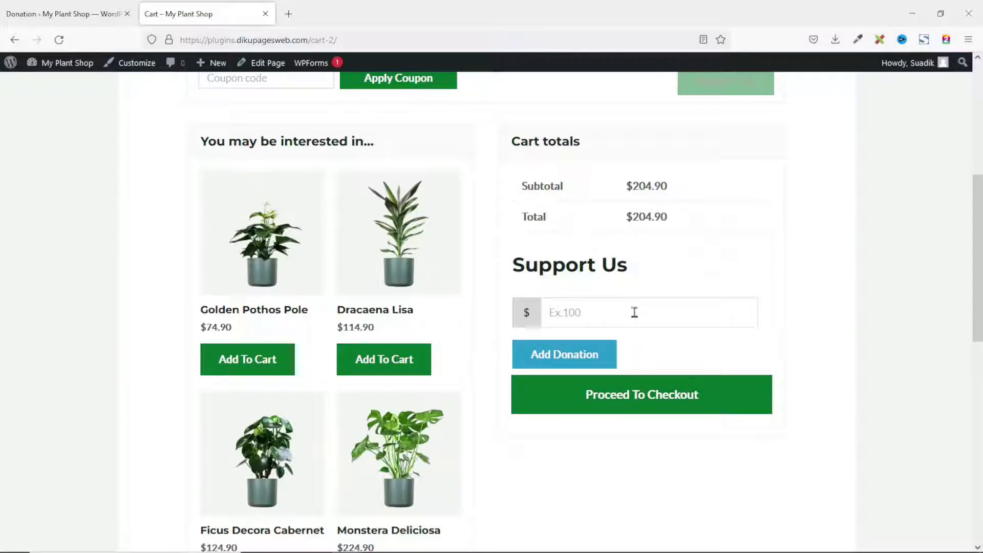
left_click(51, 20)
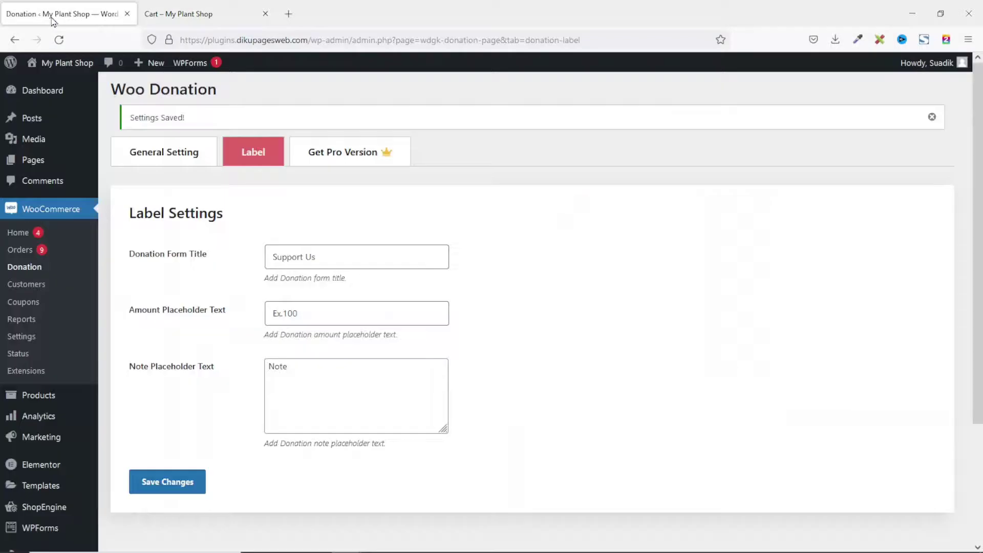
left_click(160, 159)
Make the donation button gold with text 'Donate Now', enable Add on Note, and save
scroll(324, 363, "down", 2)
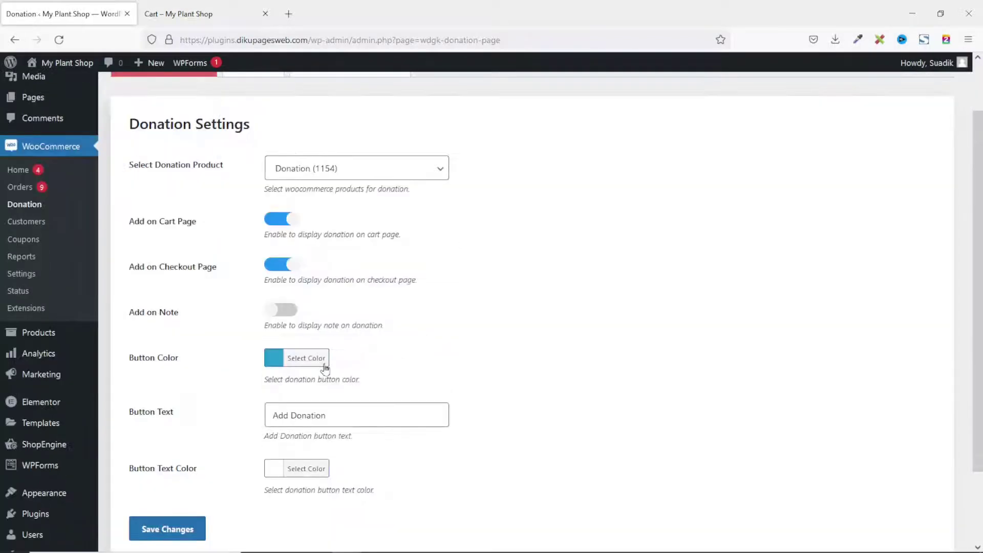
left_click(309, 363)
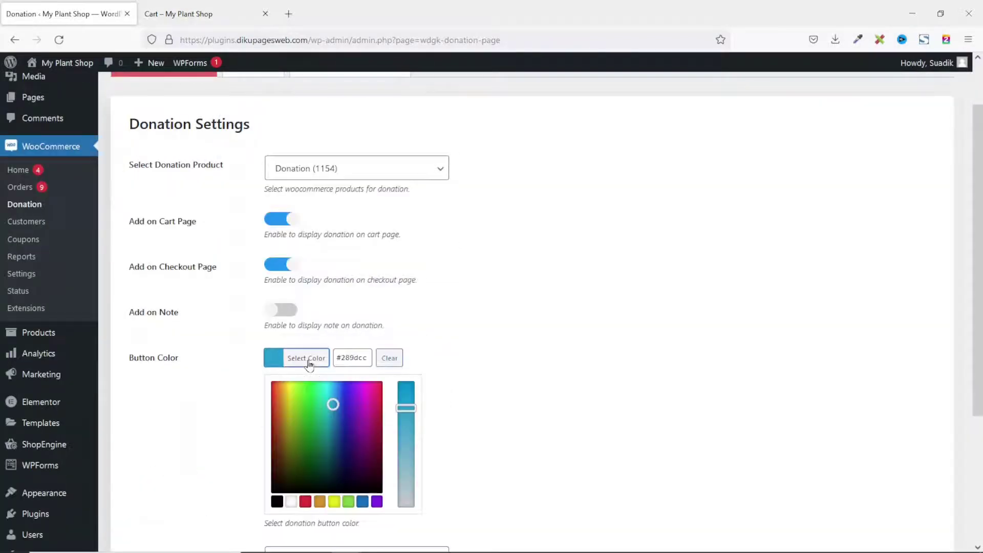
left_click(319, 501)
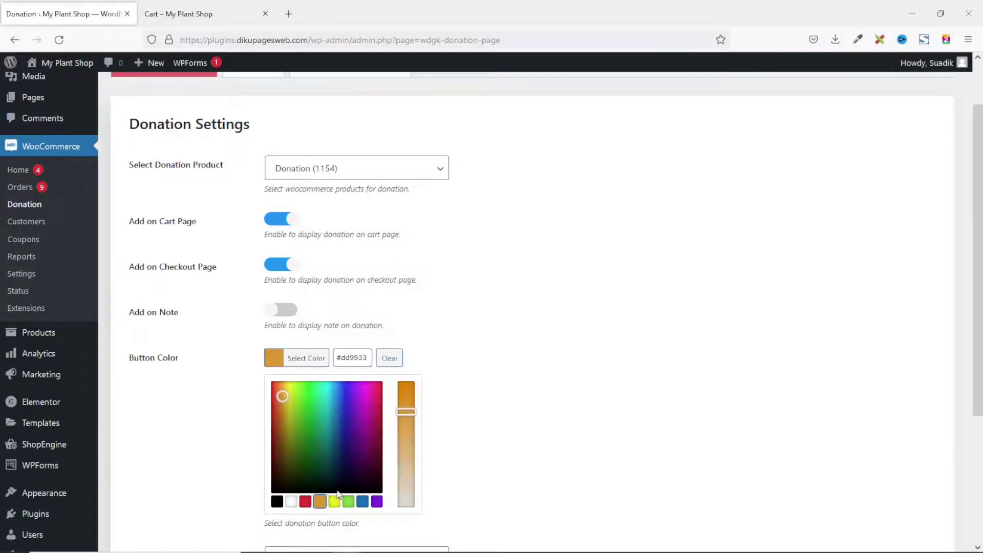
left_click(131, 417)
left_click_drag(357, 415, 176, 410)
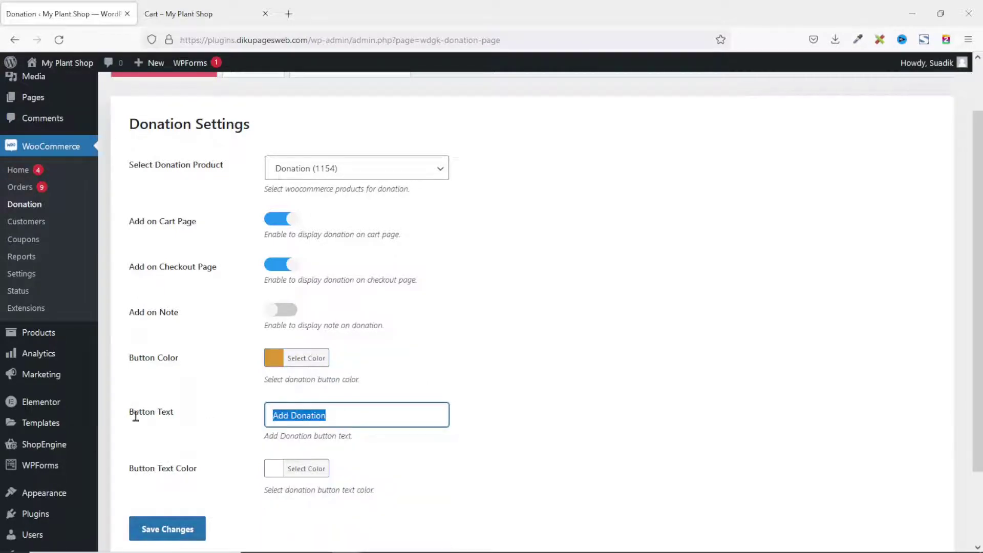
type("D")
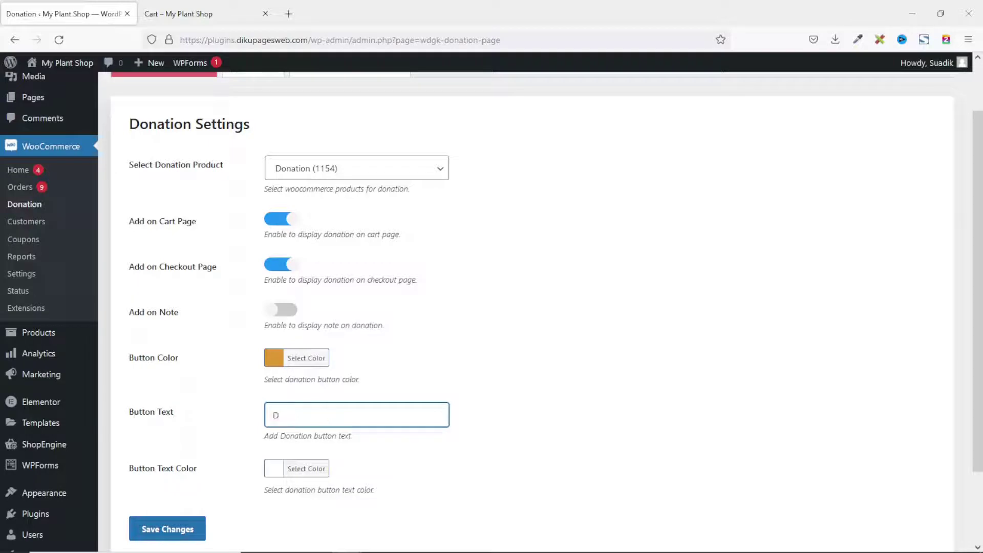
type("onate Now")
left_click(284, 310)
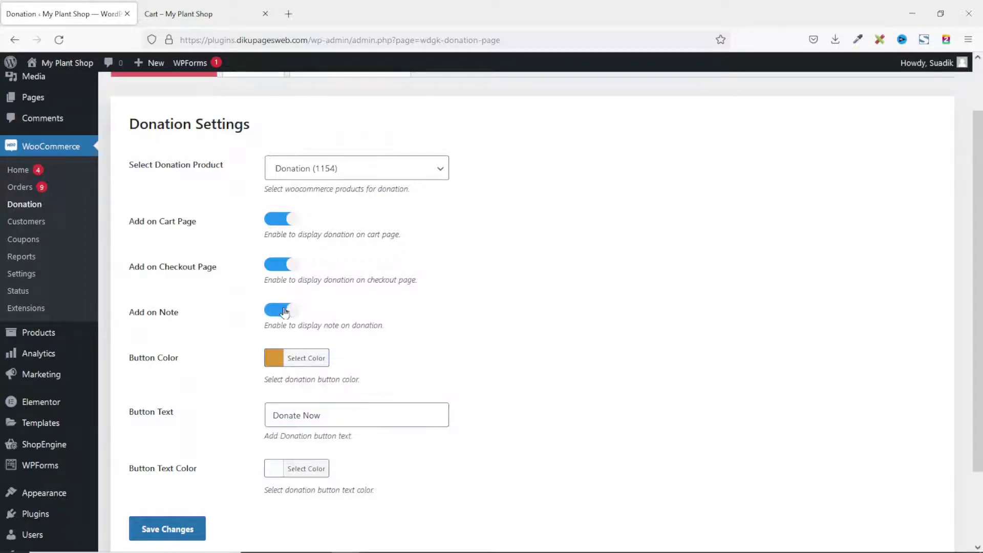
left_click(148, 527)
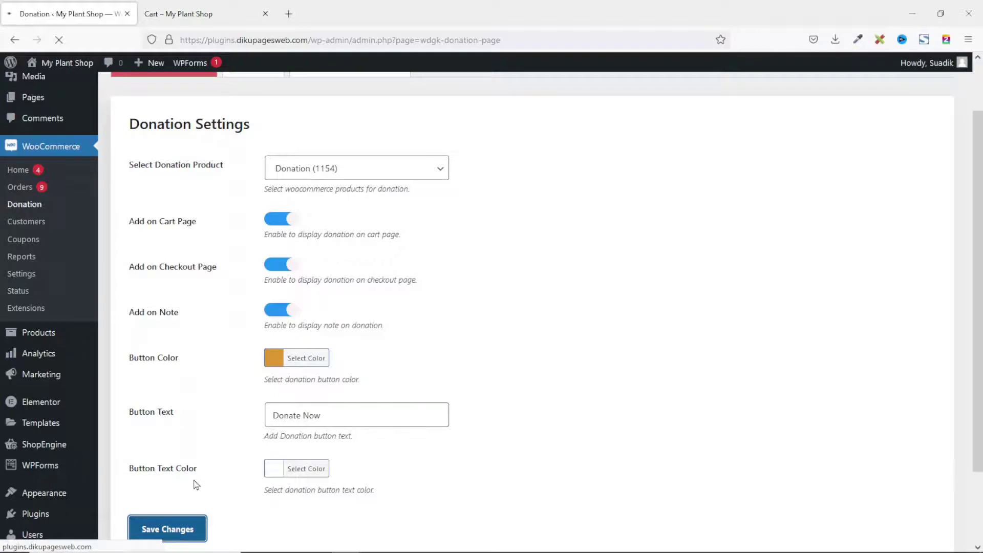
Reload the cart to show the gold Donate Now button and note box, then proceed to checkout
left_click(200, 16)
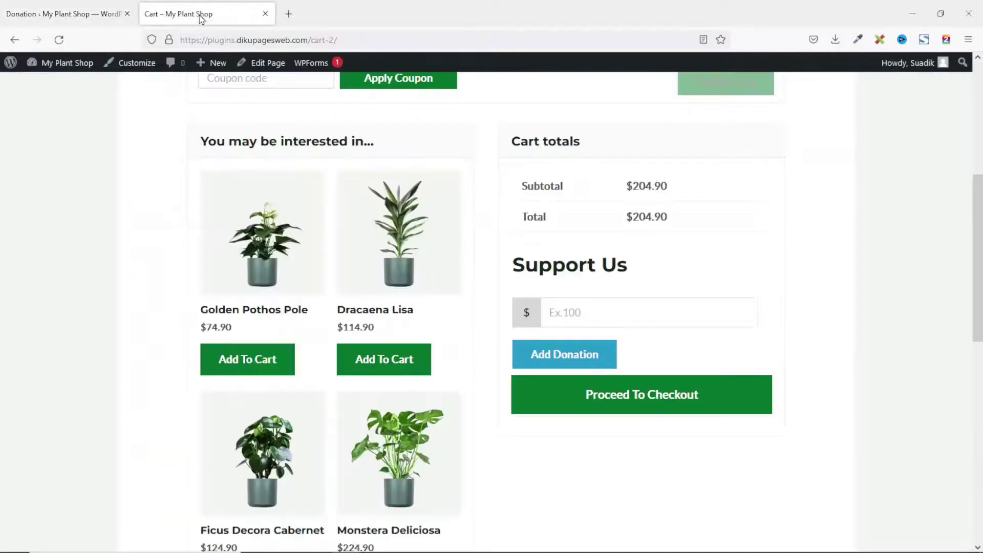
left_click(64, 39)
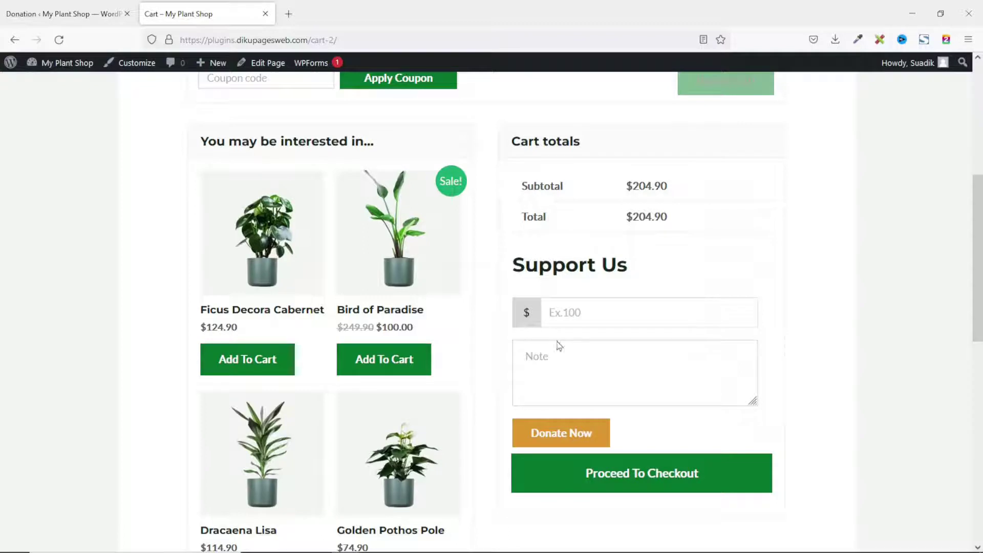
left_click(636, 478)
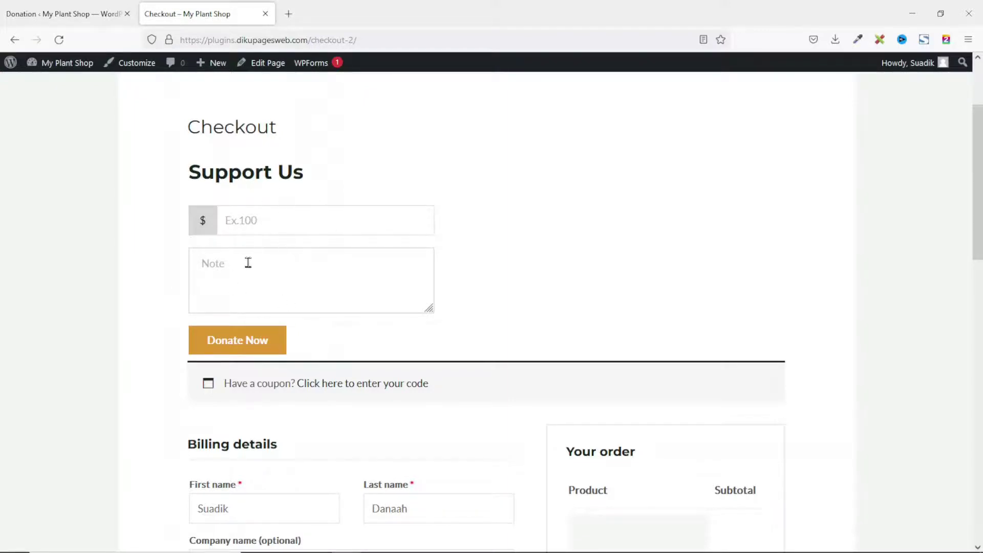
Enter a 50 donation amount with the note 'Accept my donation' and add it to the order
scroll(373, 342, "down", 8)
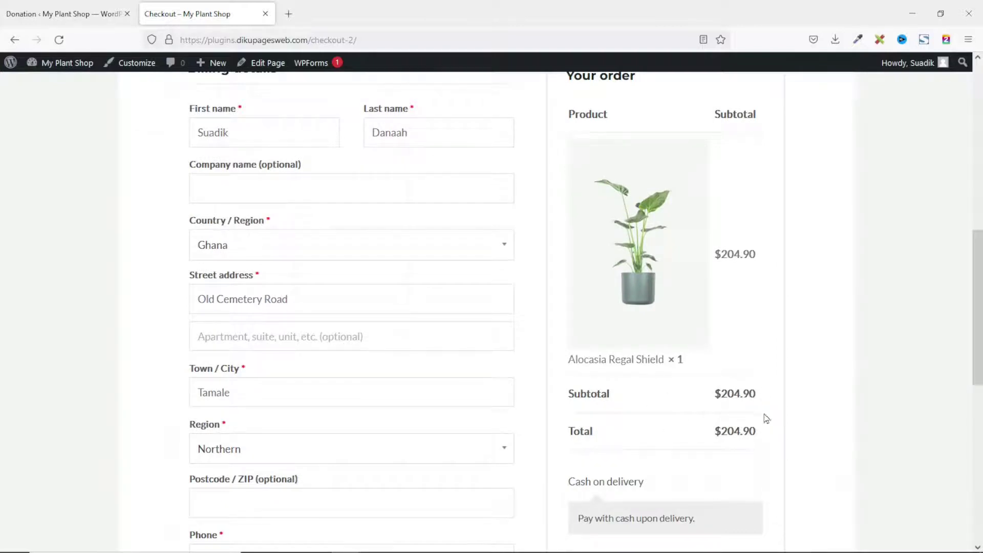
scroll(512, 427, "up", 6)
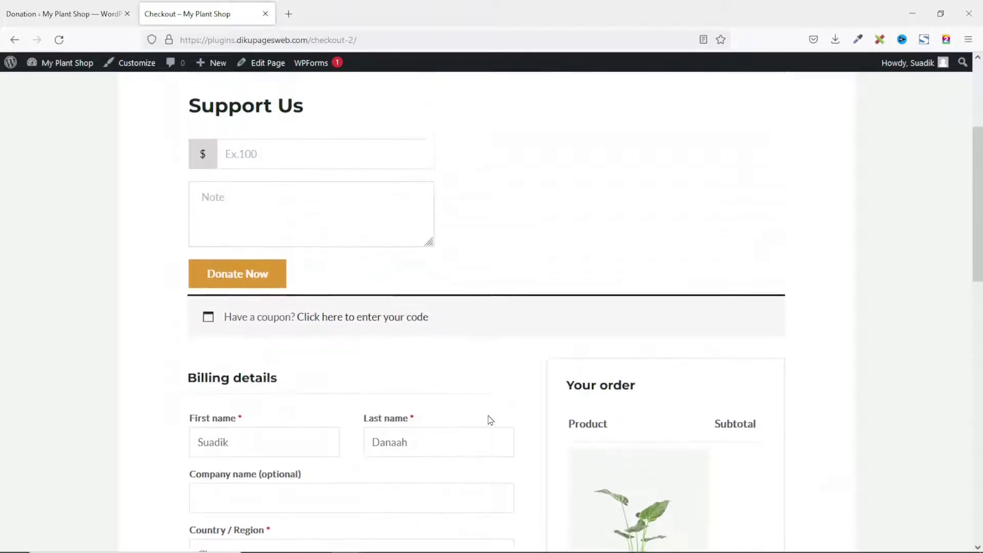
scroll(292, 213, "up", 1)
left_click(290, 213)
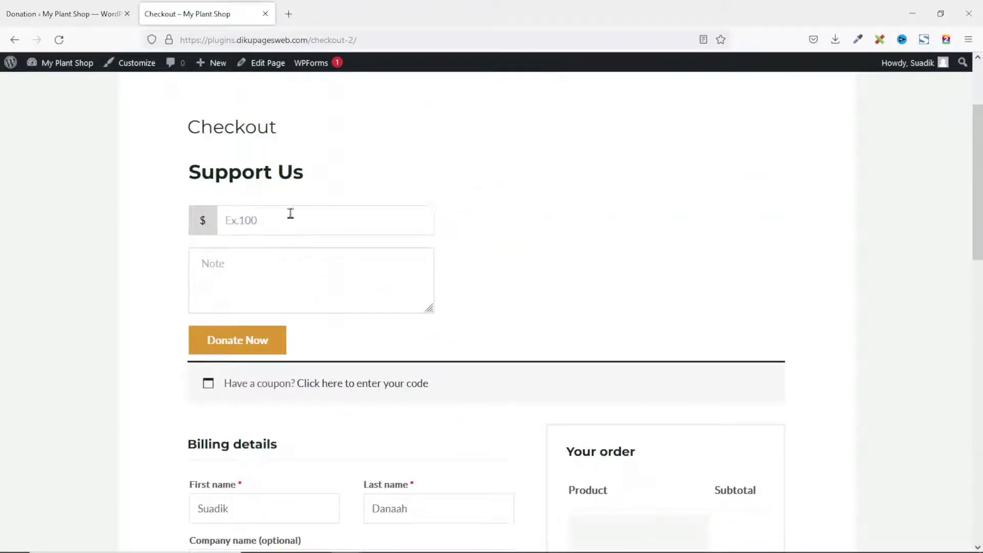
type("50")
left_click(278, 272)
type("Accept my donation")
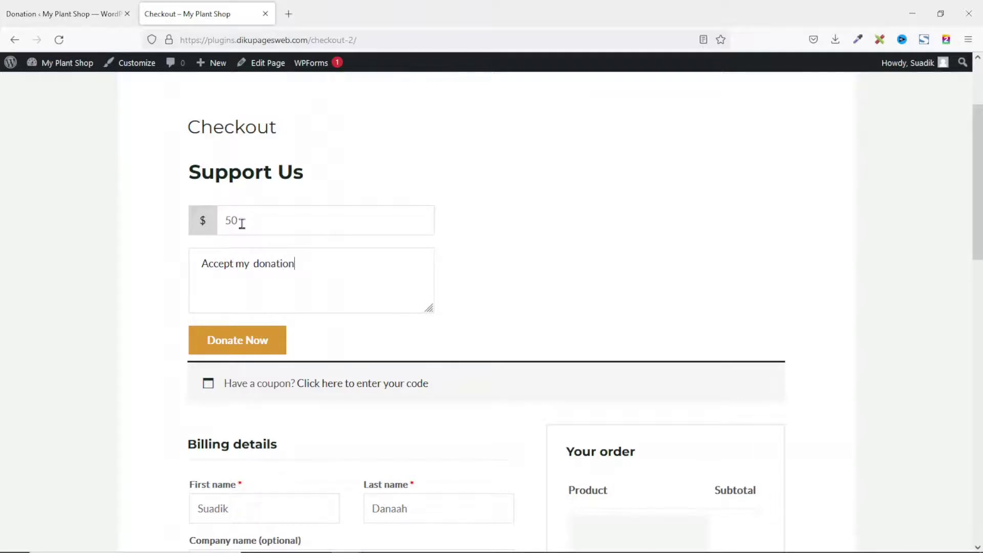
left_click(237, 340)
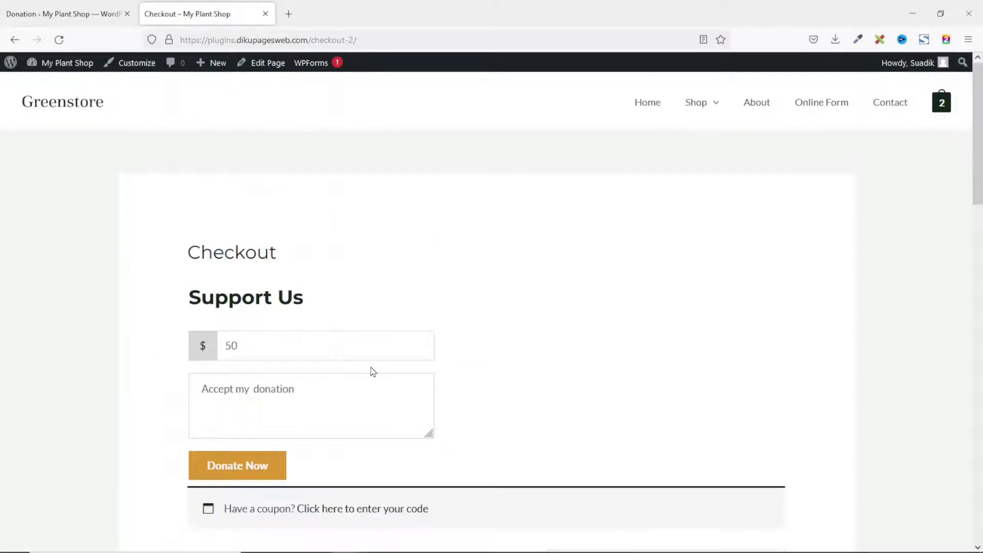
scroll(373, 369, "down", 5)
Review the checkout total of $254.90 including the $50 donation, then place the order
scroll(384, 374, "down", 6)
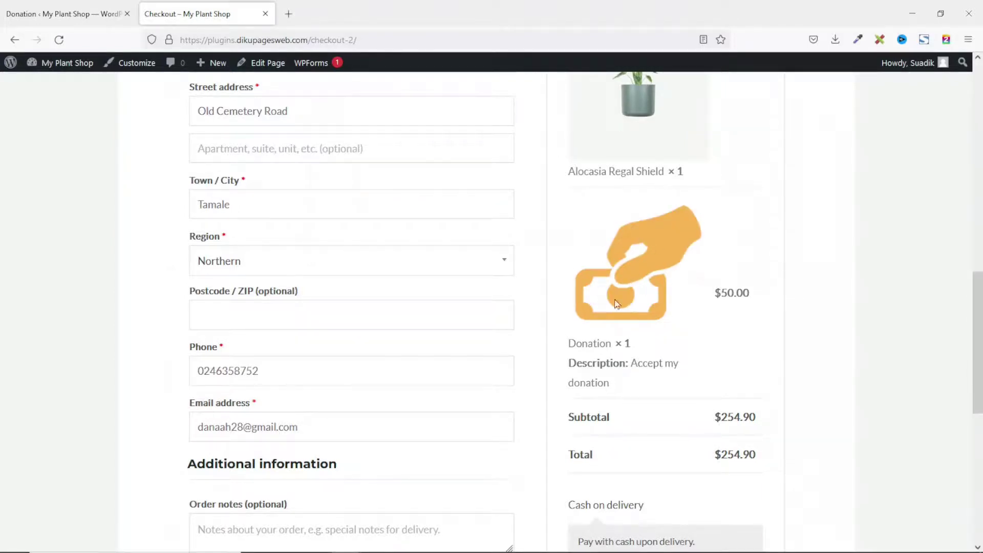
scroll(661, 448, "up", 3)
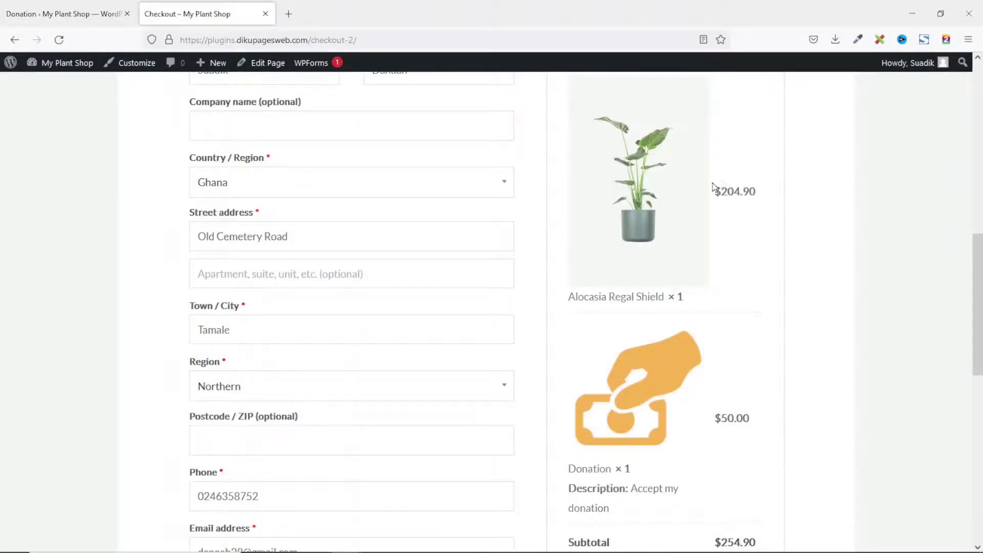
scroll(732, 204, "down", 3)
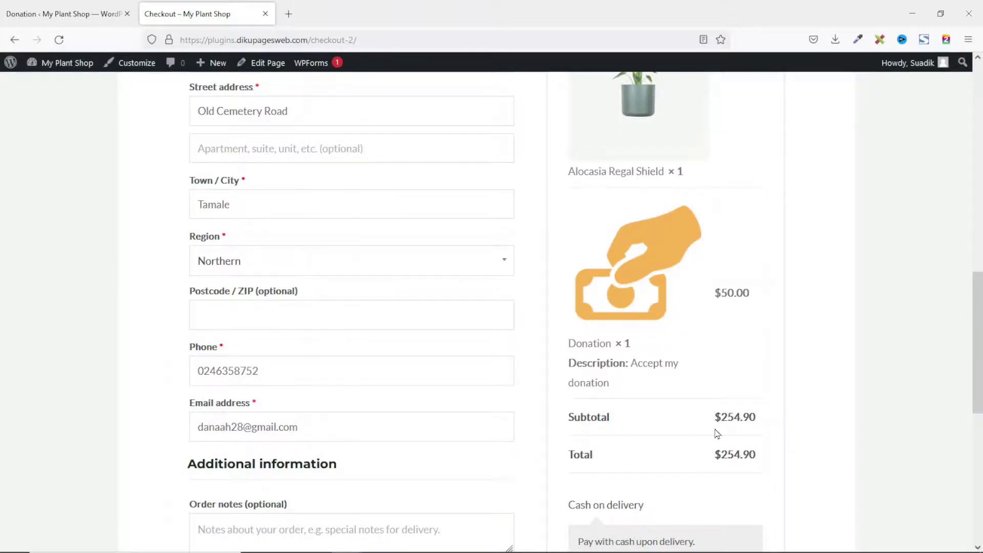
scroll(716, 434, "down", 5)
left_click(661, 375)
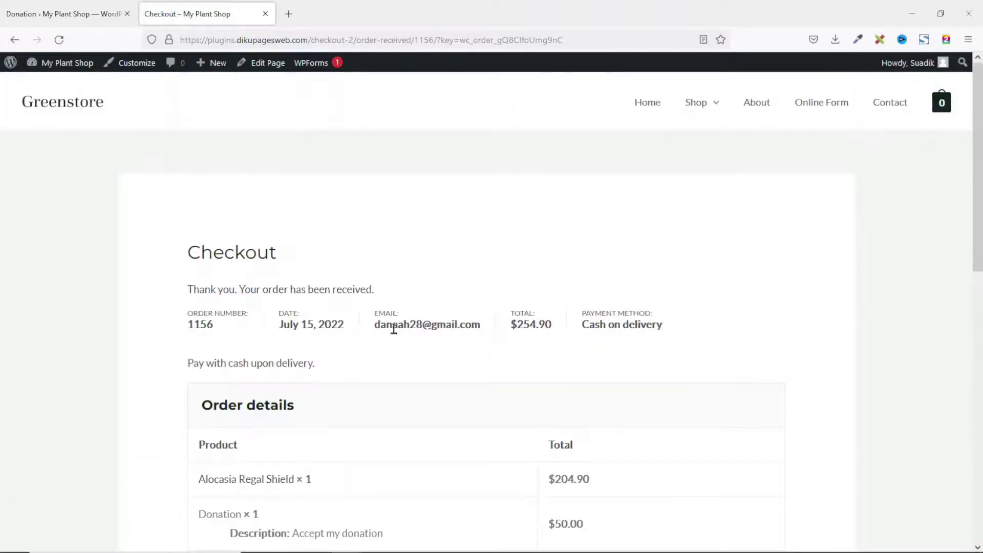
Check the order details show the $50 donation, then go to the WooCommerce Orders list in admin
scroll(395, 332, "down", 5)
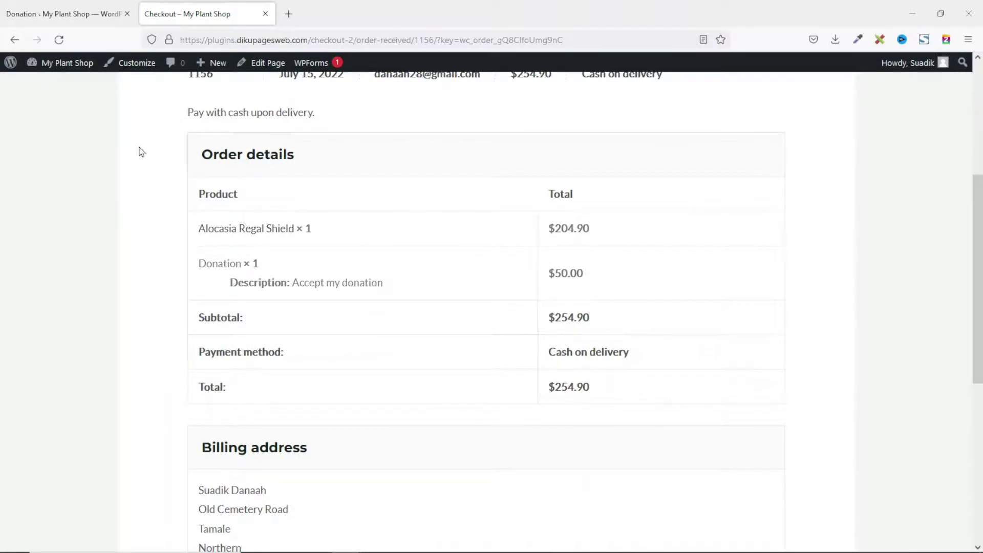
left_click(75, 14)
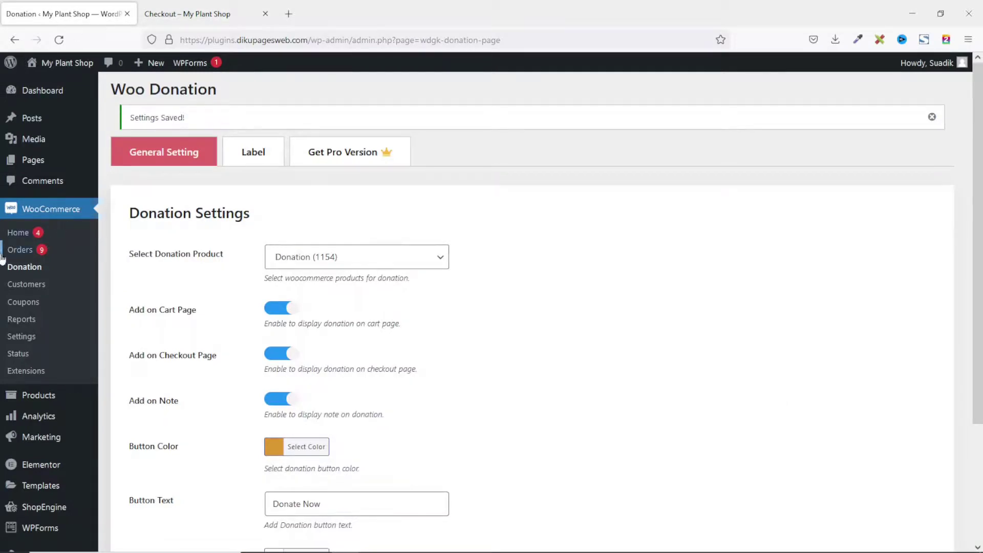
left_click(19, 250)
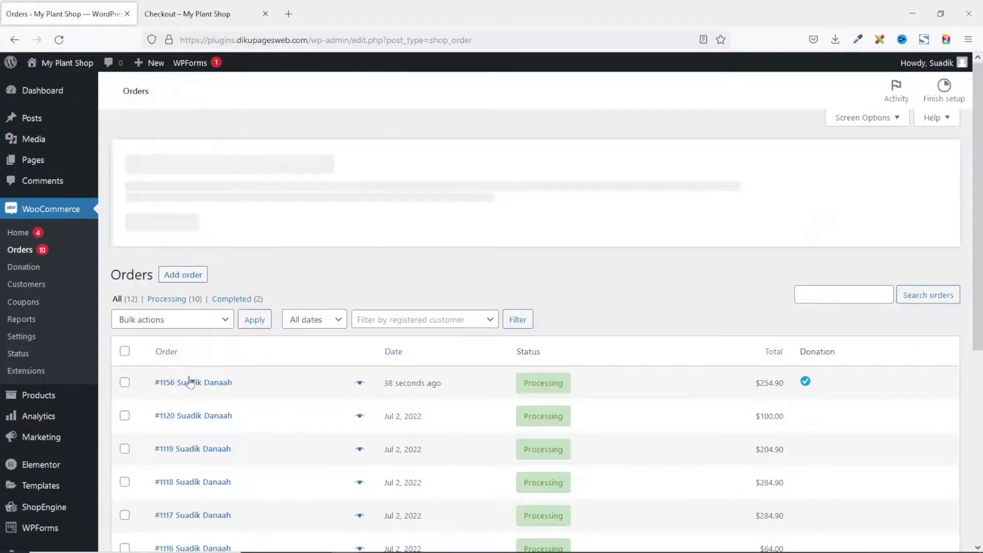
Open the newest $254.90 order and confirm its $50 Donation item noted 'Accept my donation'
left_click(192, 382)
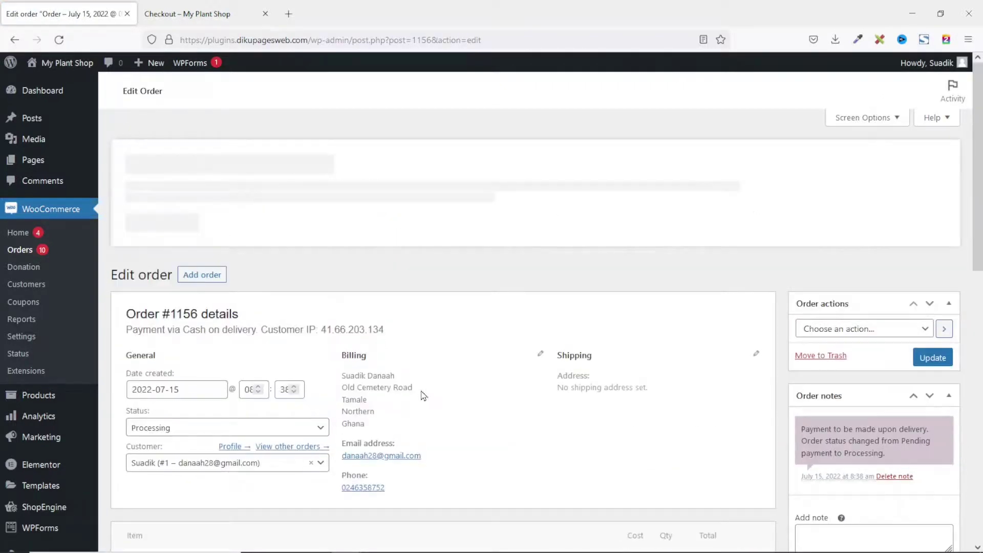
scroll(428, 397, "down", 5)
scroll(429, 398, "down", 1)
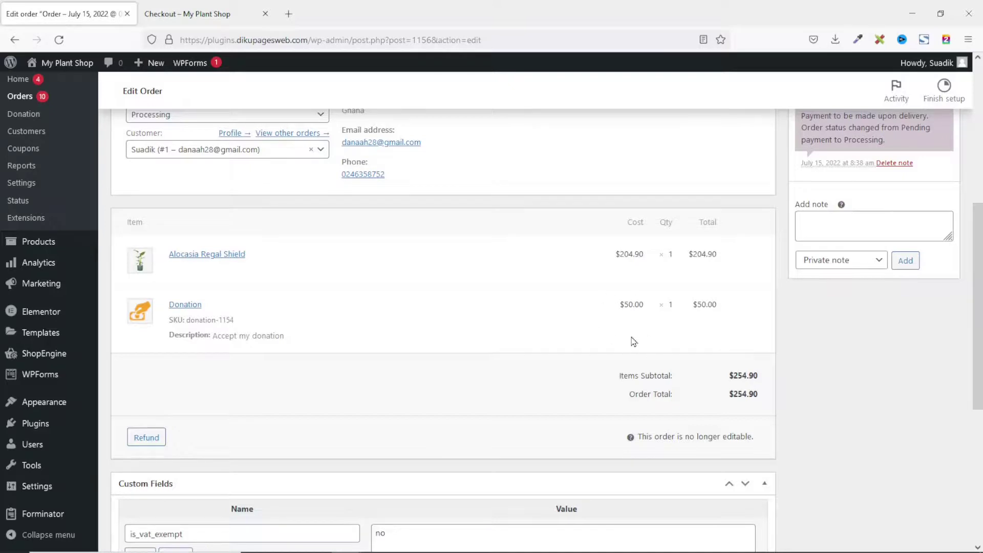
scroll(589, 468, "up", 2)
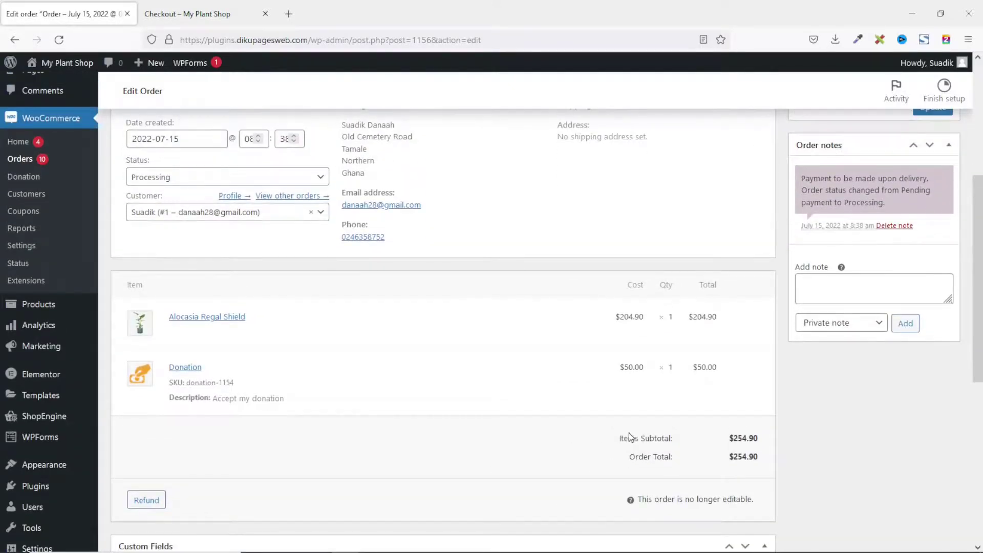
scroll(630, 436, "up", 4)
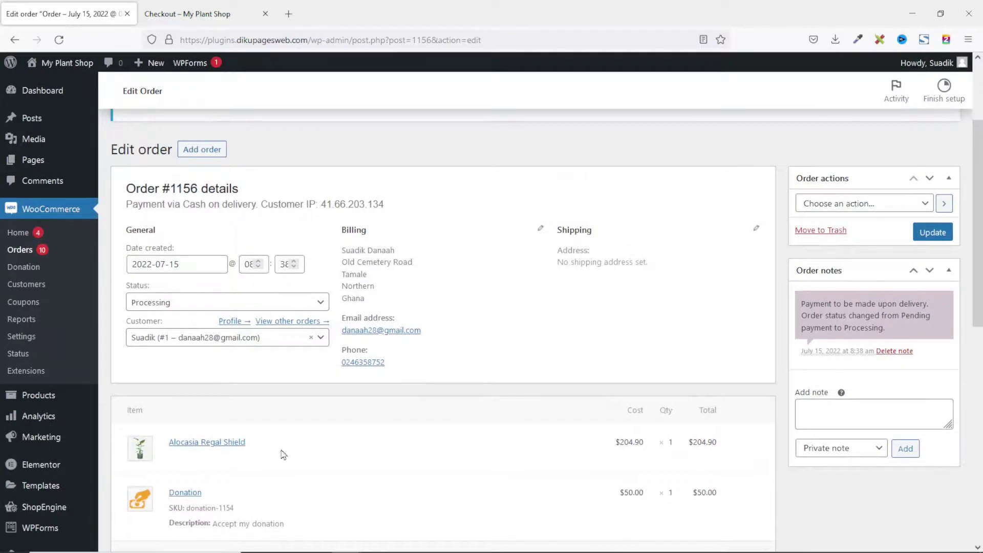